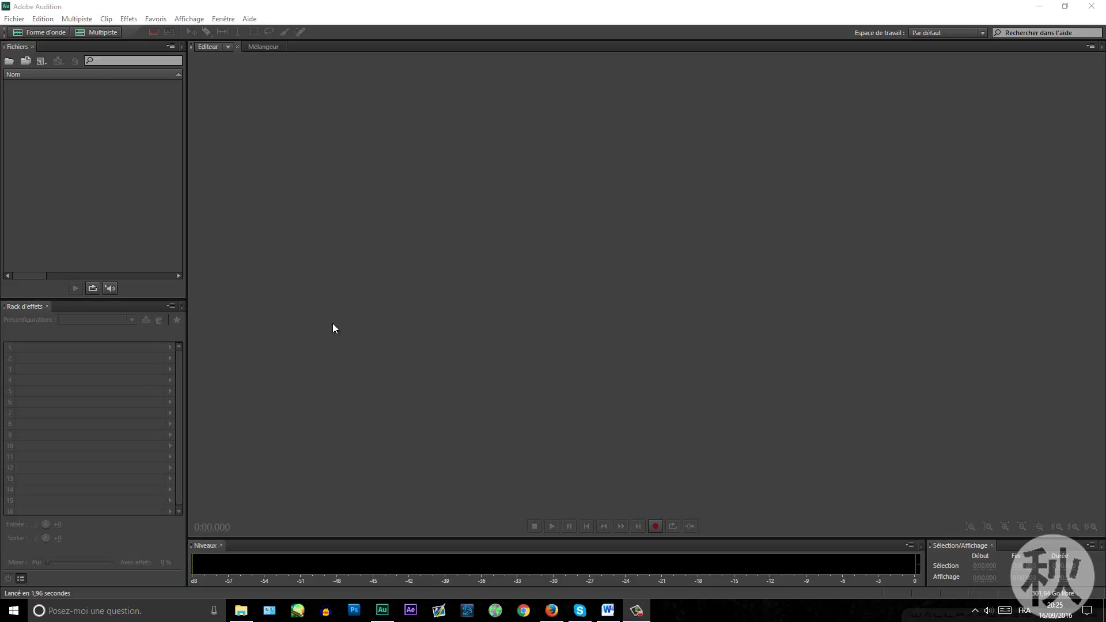
click(240, 611)
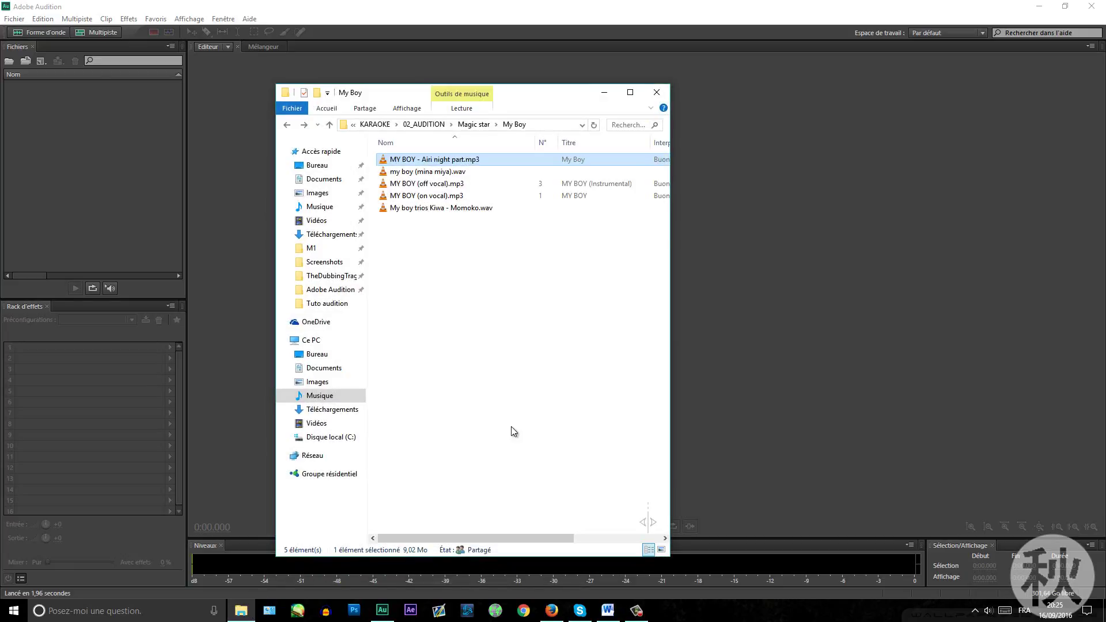
click(610, 97)
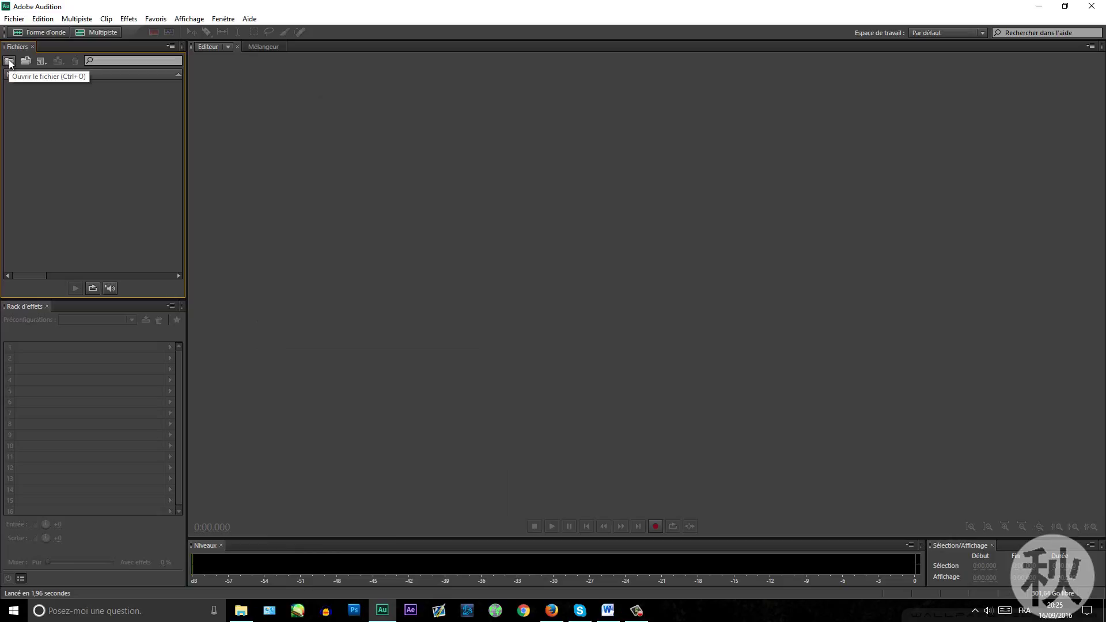
click(20, 21)
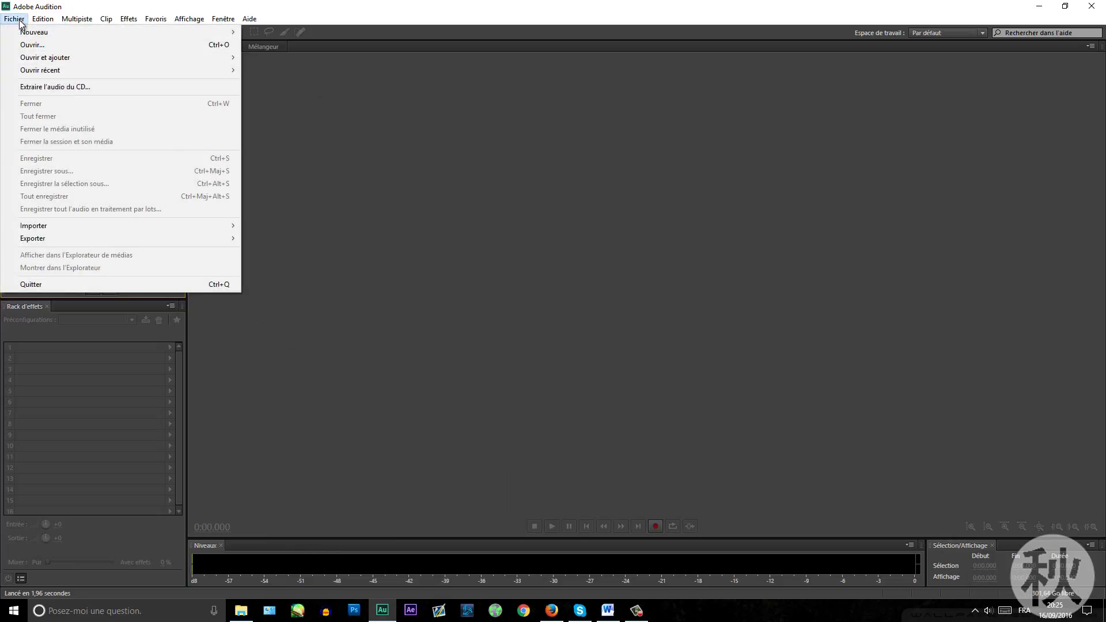
click(20, 21)
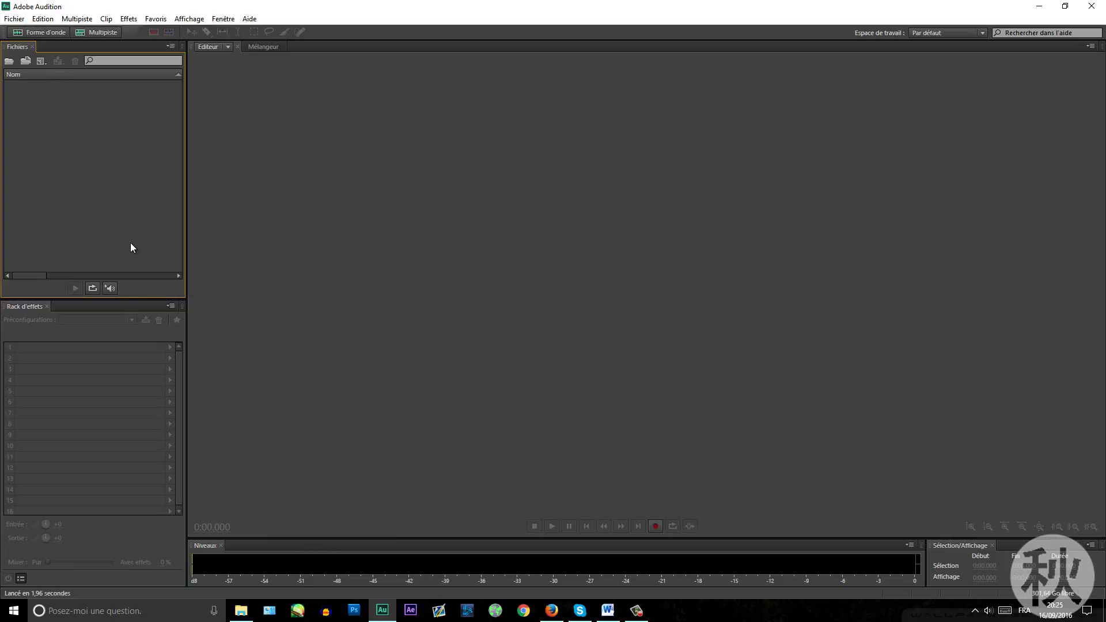
Import all five audio files from the My Boy folder into the project's file list.
click(241, 610)
drag(479, 286, 115, 159)
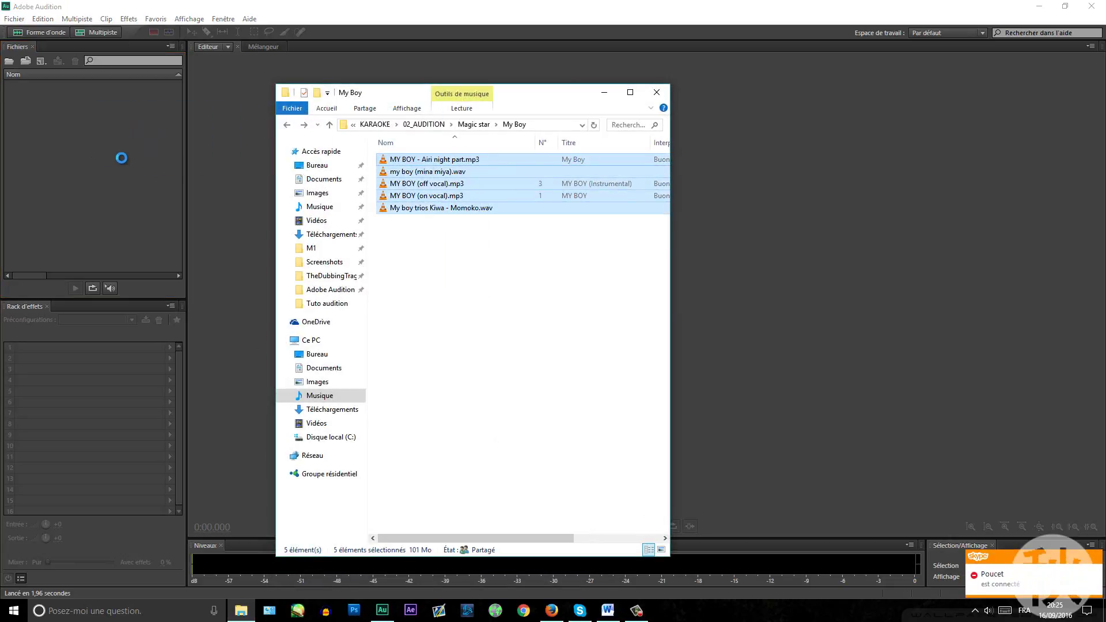
click(70, 182)
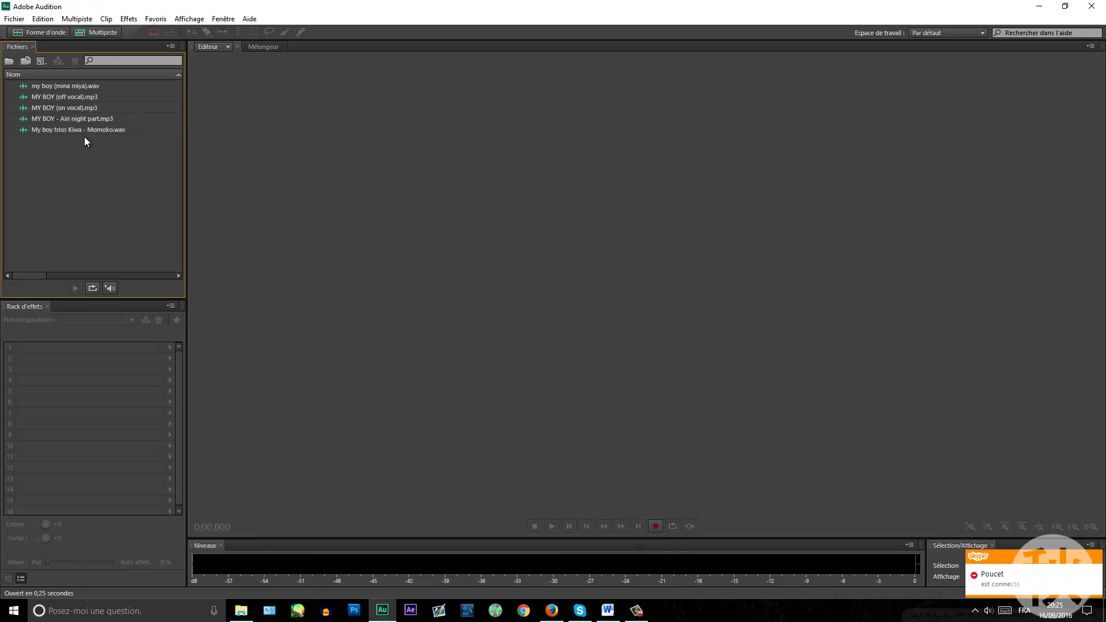
Create a multitrack session named "Magic Star My Boy" in the My Boy folder, keeping 44100 Hz, 32-bit and stereo.
click(110, 33)
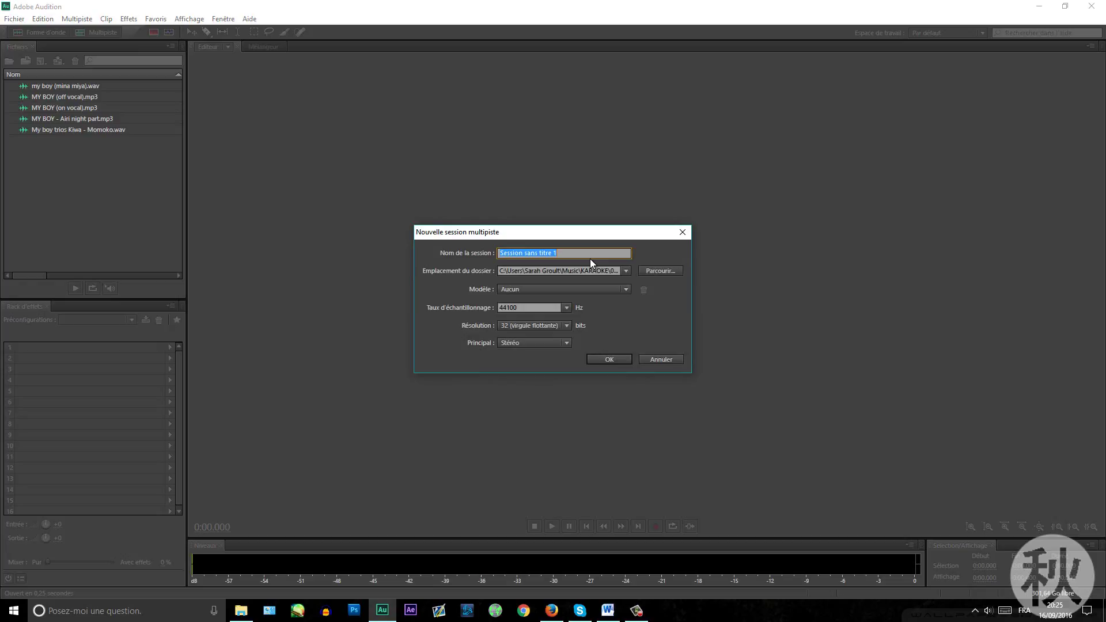
text(Magic Star My Boy)
click(643, 275)
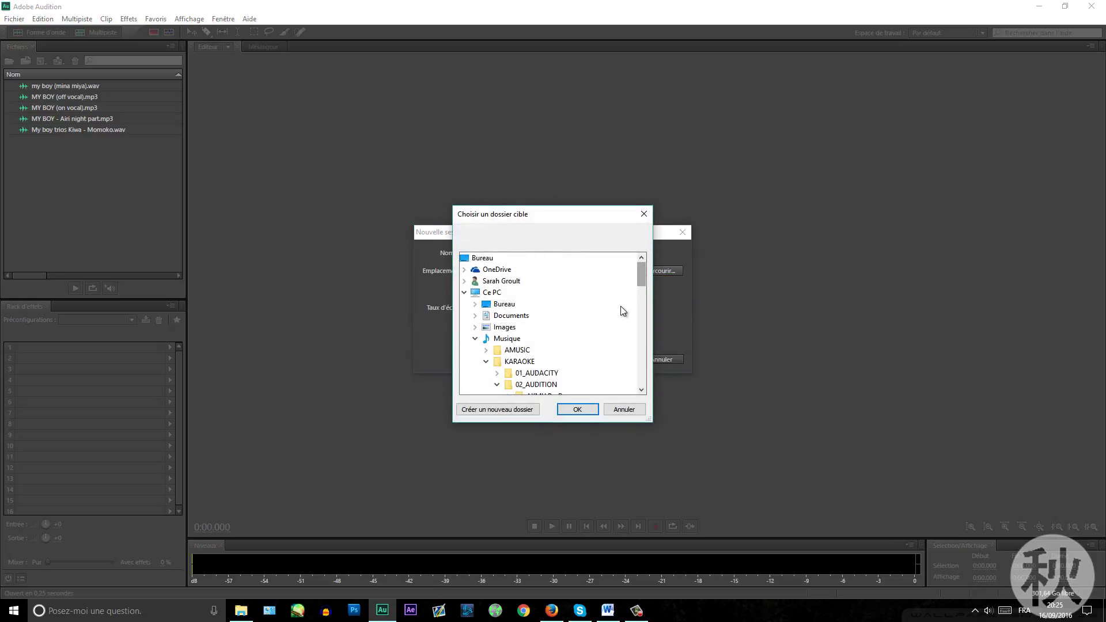
scroll(600, 346, down, 4)
scroll(597, 350, down, 3)
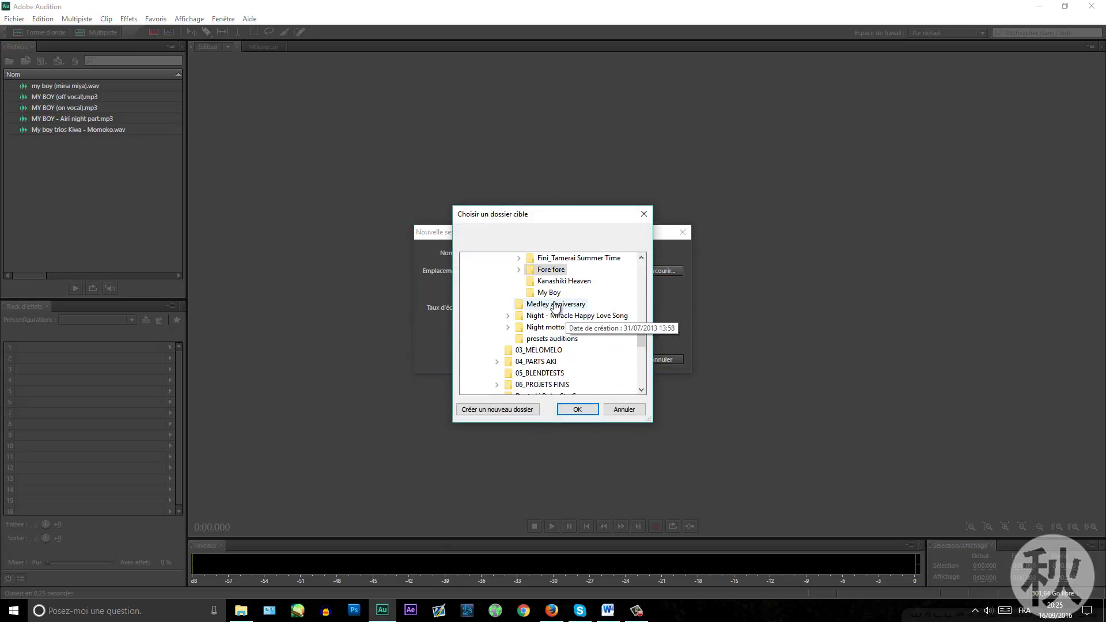
click(550, 292)
click(593, 411)
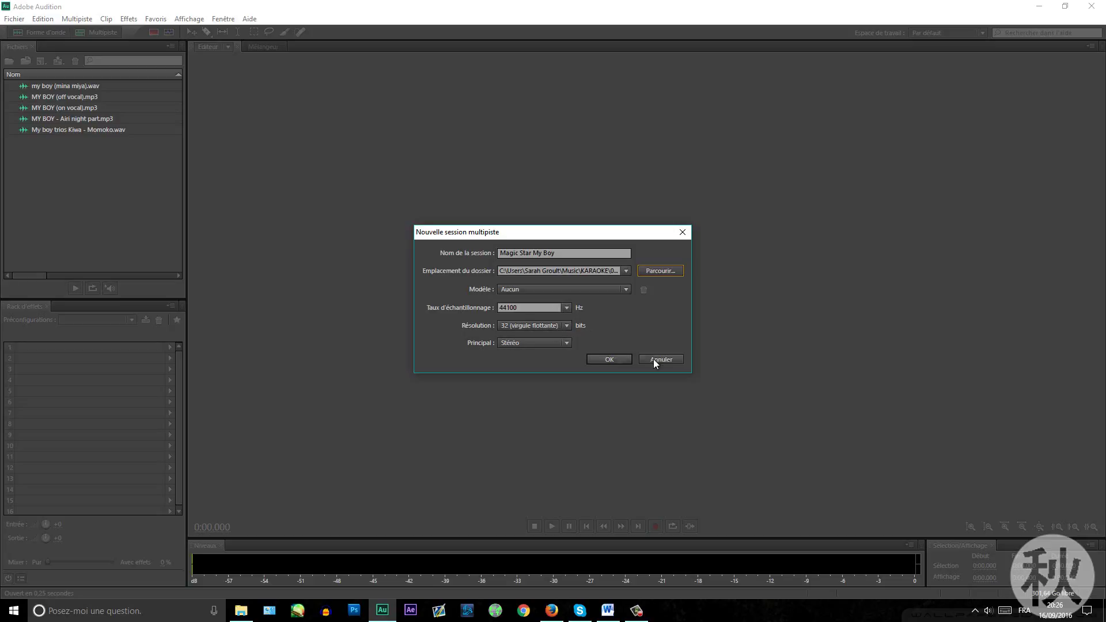
click(610, 358)
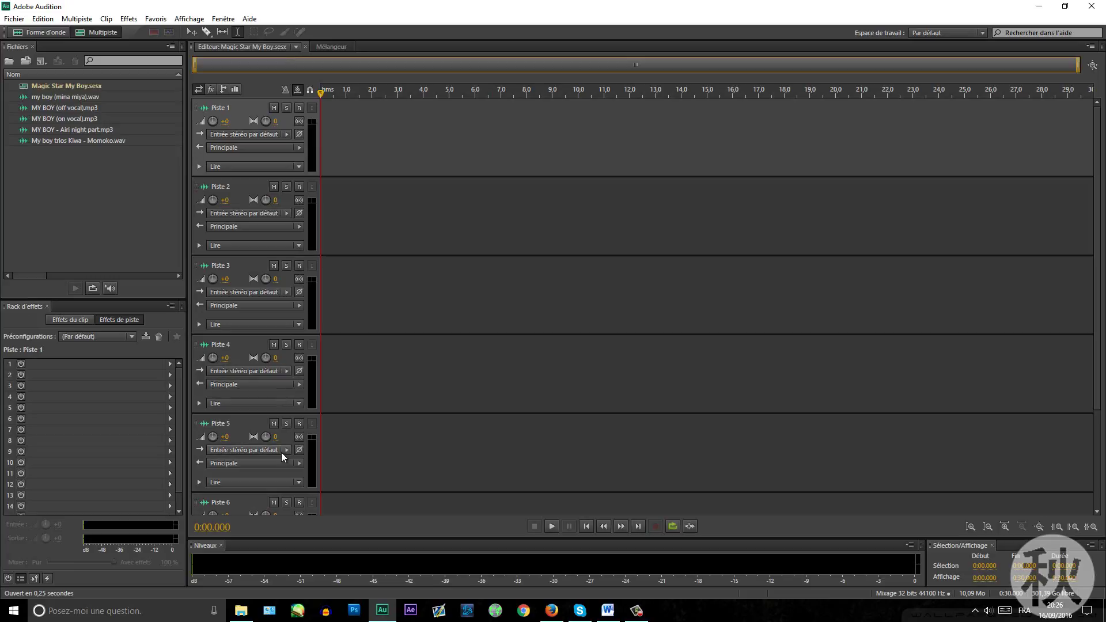
Examine the empty session's tracks and their header controls at different track heights.
scroll(252, 148, down, 3)
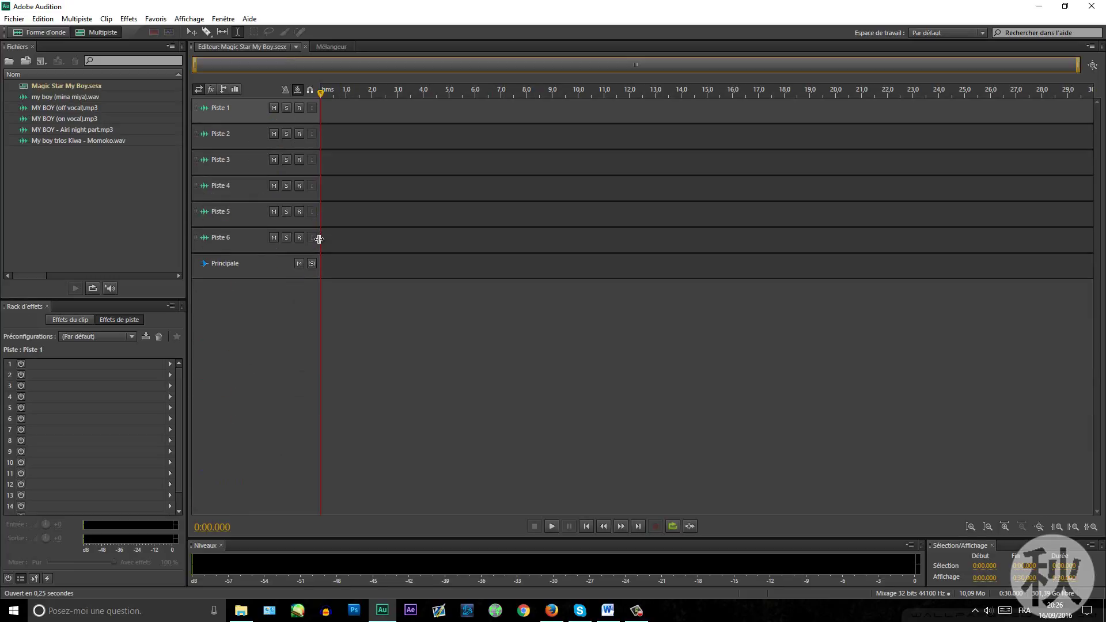
scroll(248, 268, up, 2)
scroll(270, 270, up, 2)
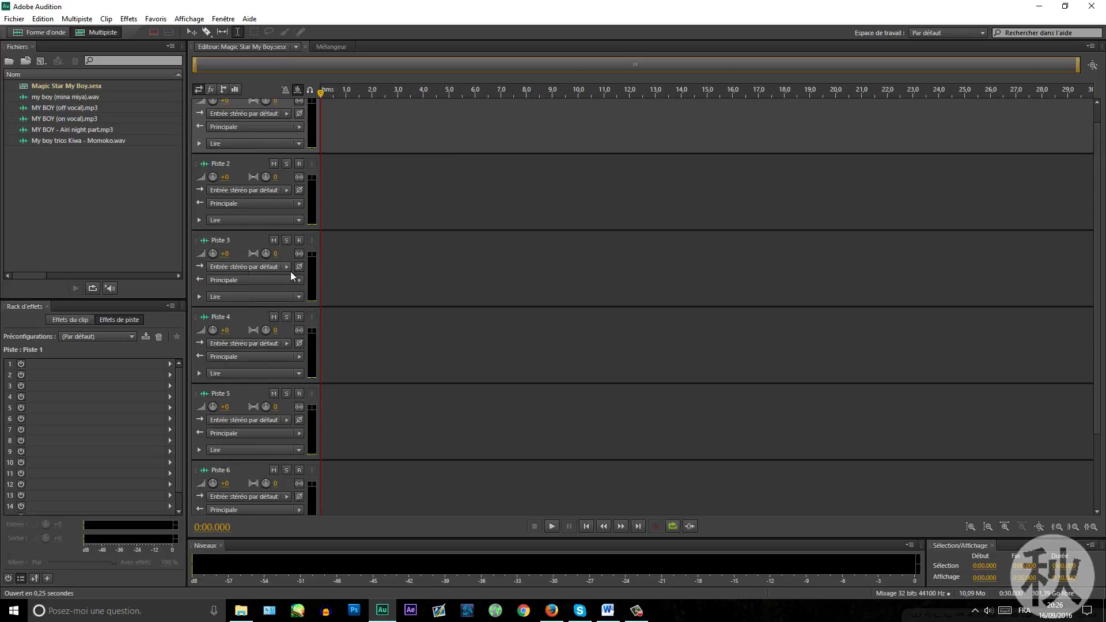
scroll(346, 334, down, 1)
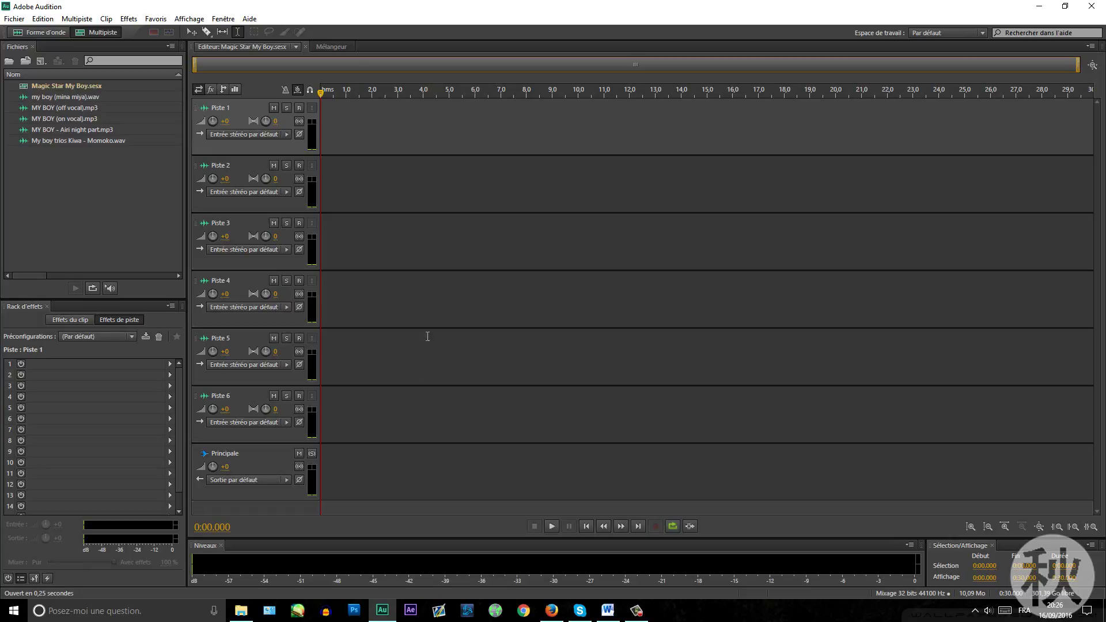
scroll(345, 313, down, 1)
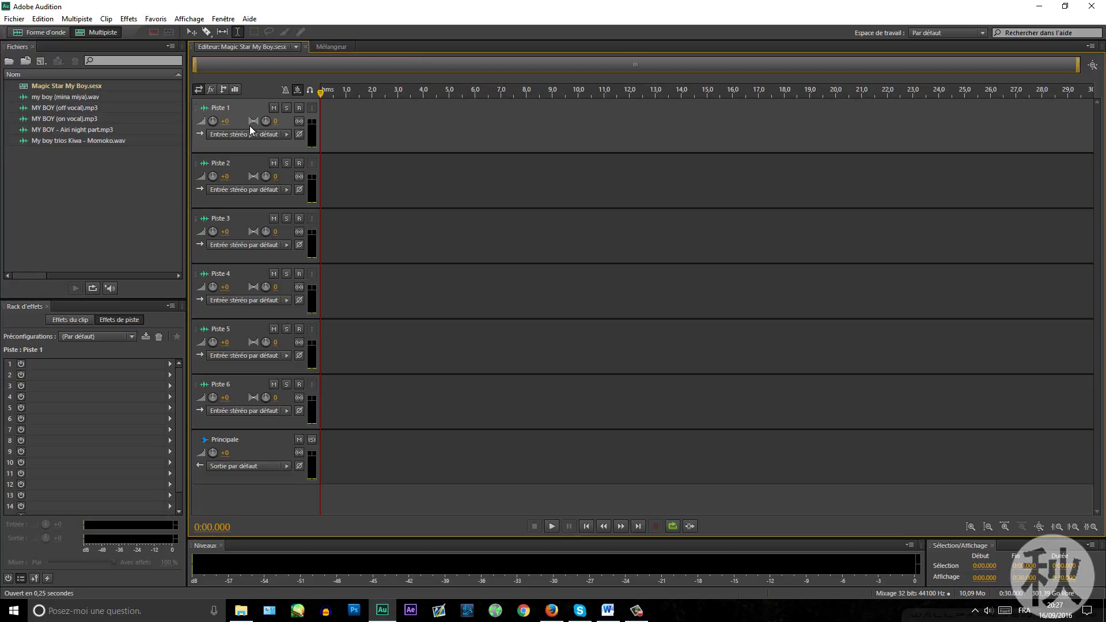
scroll(250, 126, up, 5)
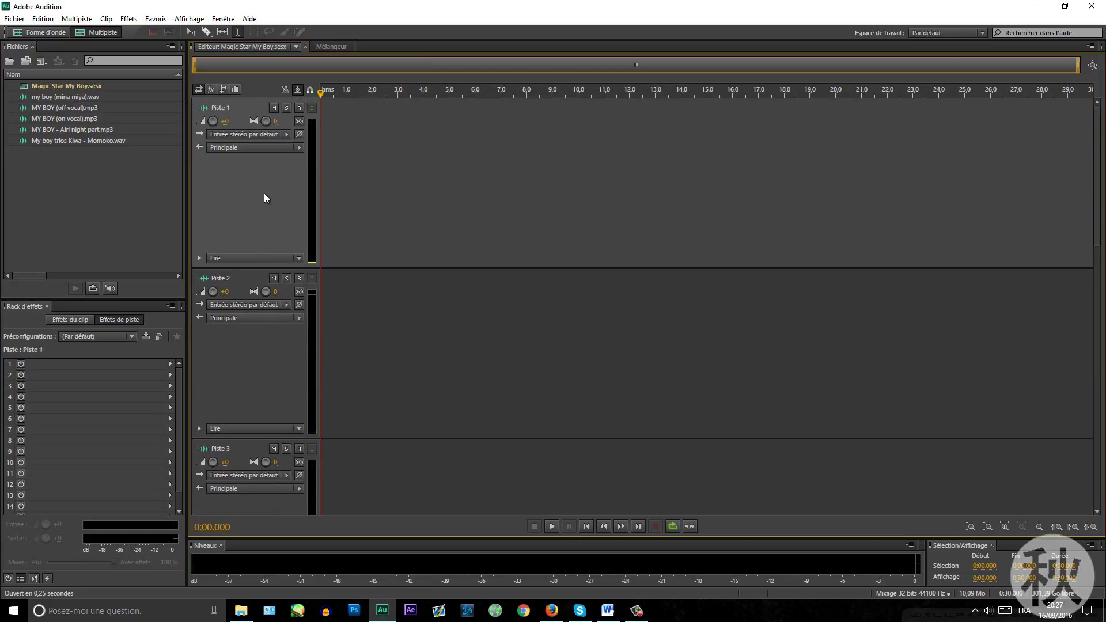
click(224, 109)
click(257, 169)
scroll(265, 206, down, 3)
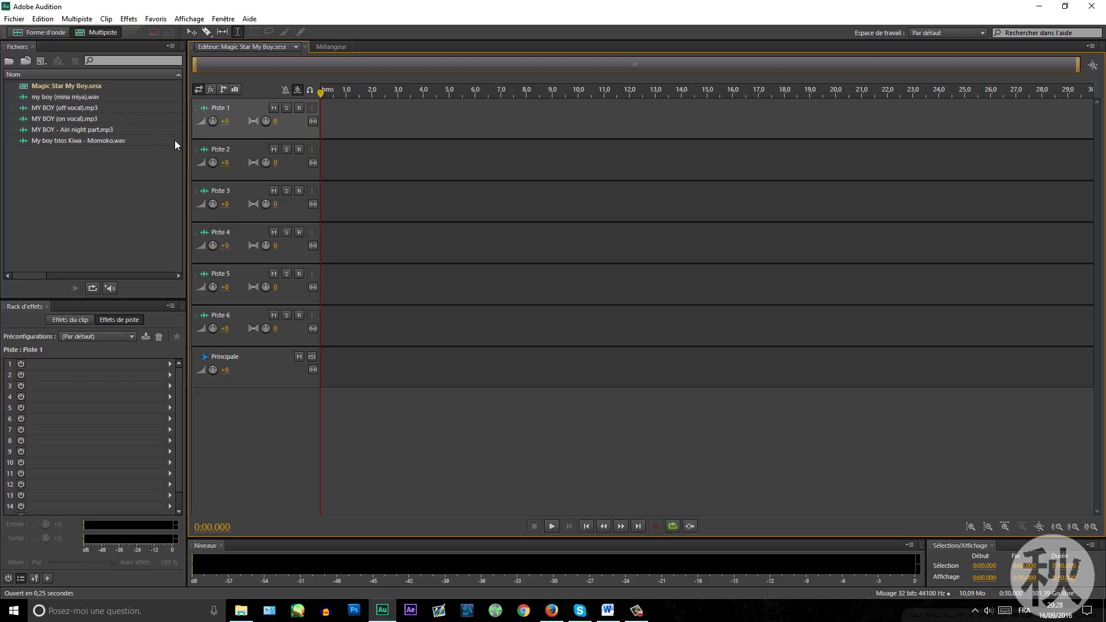
Place "MY BOY (on vocal).mp3" on Piste 1 and "MY BOY (off vocal).mp3" on Piste 2, both starting at zero.
drag(74, 121, 325, 123)
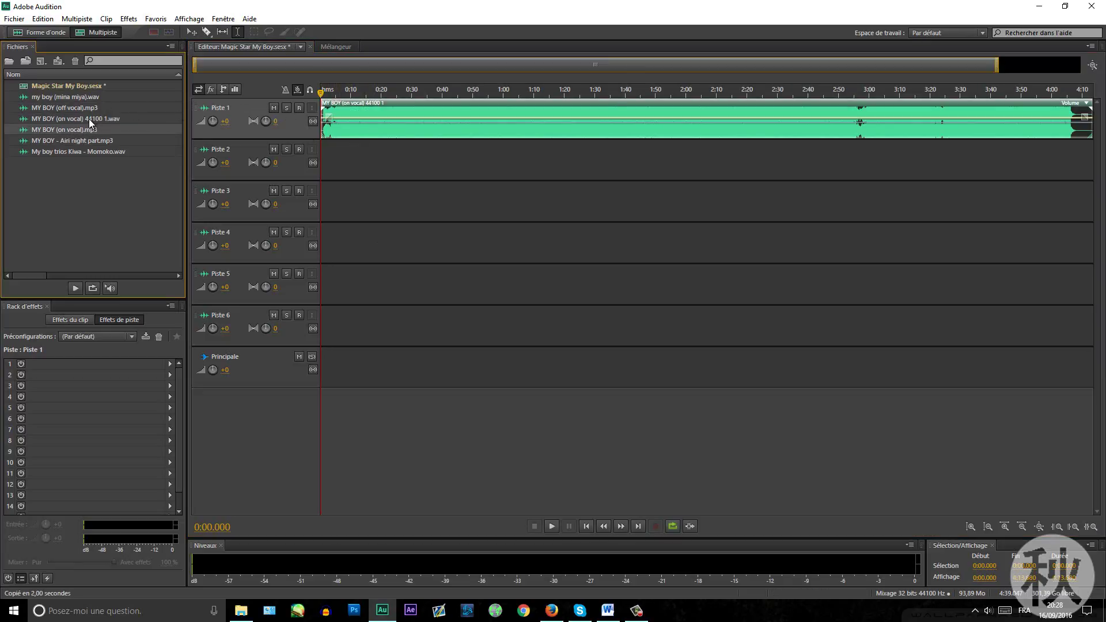
drag(82, 109, 321, 164)
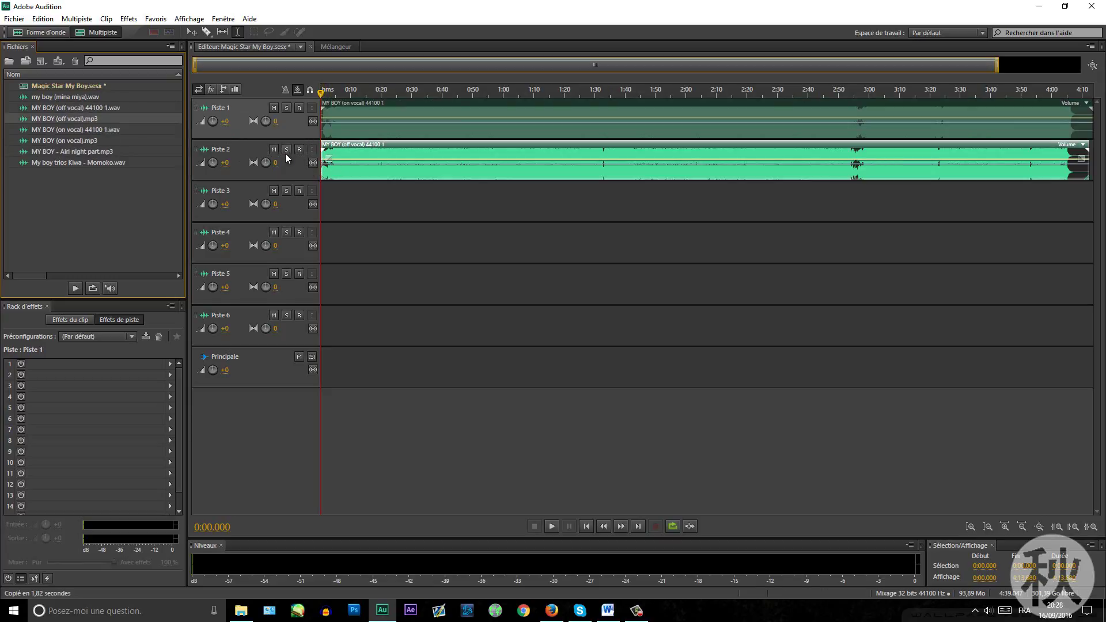
Place "my boy (mina miya).wav", "MY BOY - Airi night part.mp3" and "My boy trios Kiwa - Momoko.wav" at the start of Pistes 3, 4 and 5.
scroll(286, 155, up, 8)
scroll(460, 228, up, 5)
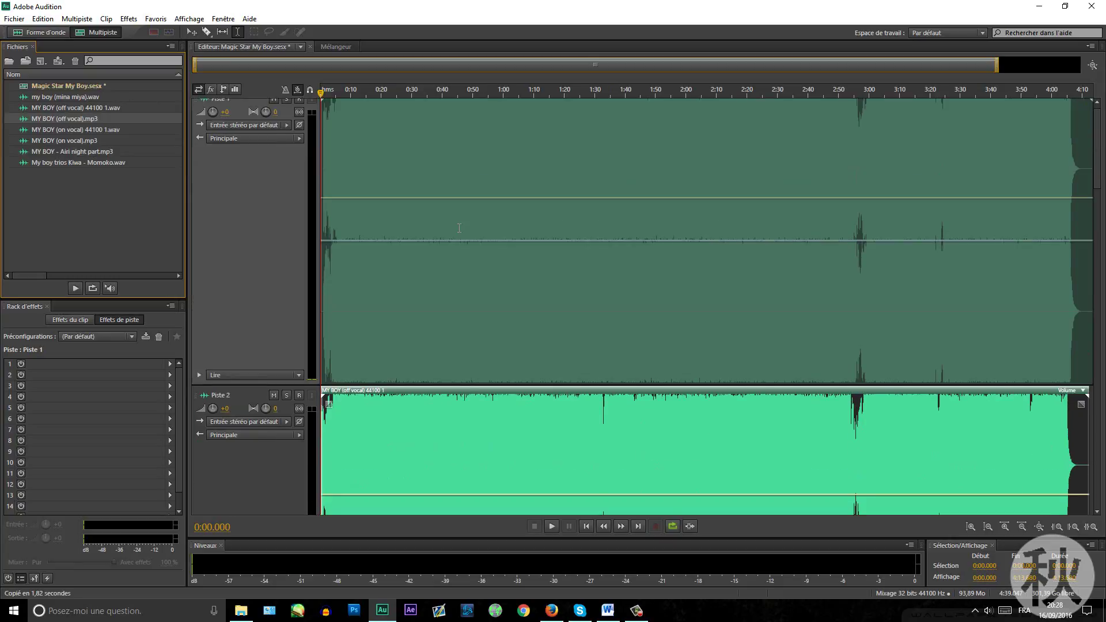
scroll(256, 228, down, 5)
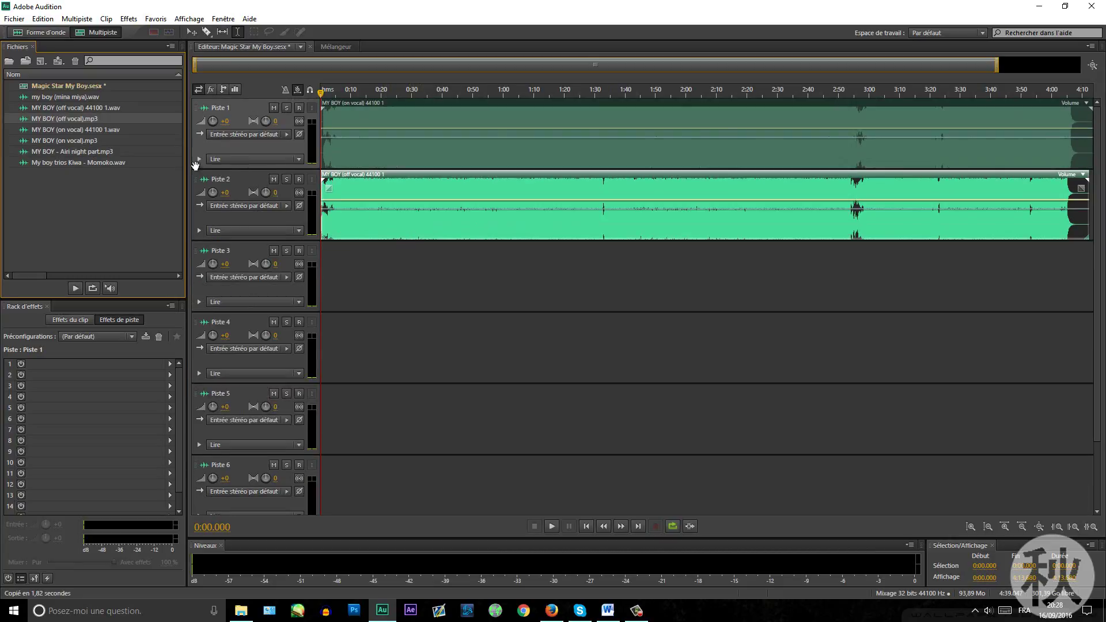
drag(81, 97, 321, 264)
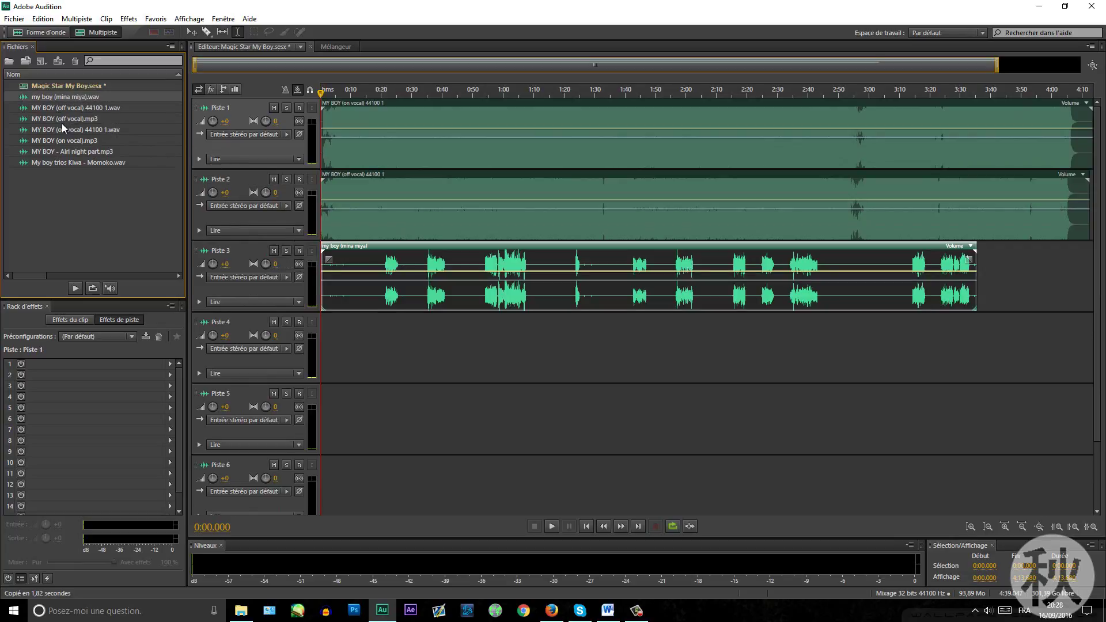
drag(60, 149, 324, 346)
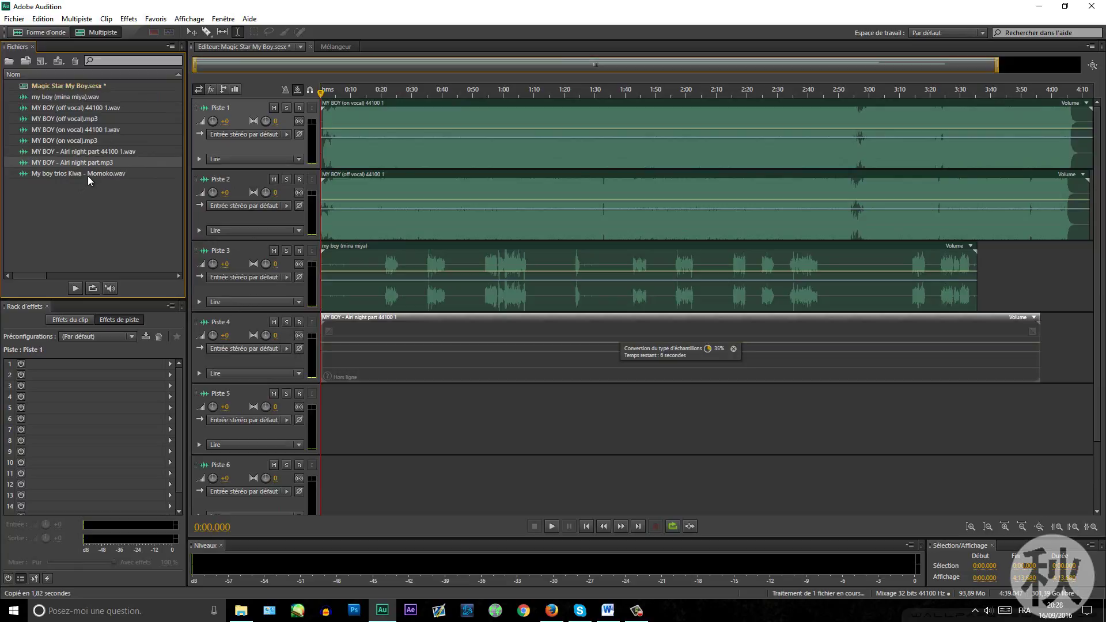
mouse_move(88, 175)
mouse_down()
mouse_move(231, 270)
mouse_move(293, 424)
mouse_up()
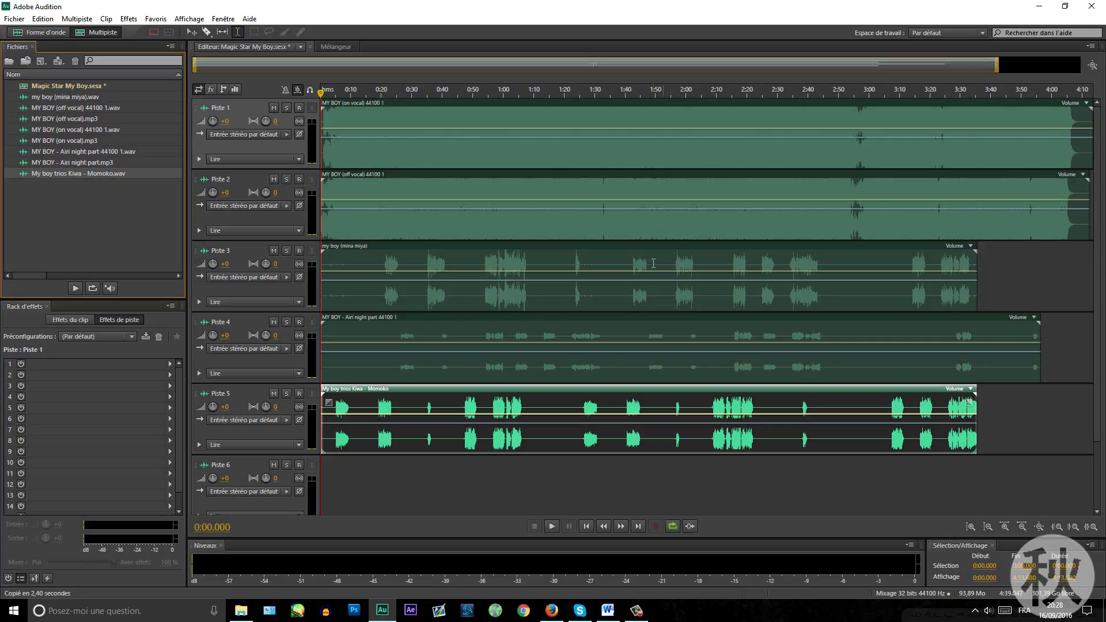
Delete the unused empty track Piste 6 from the session.
scroll(622, 276, down, 2)
click(370, 414)
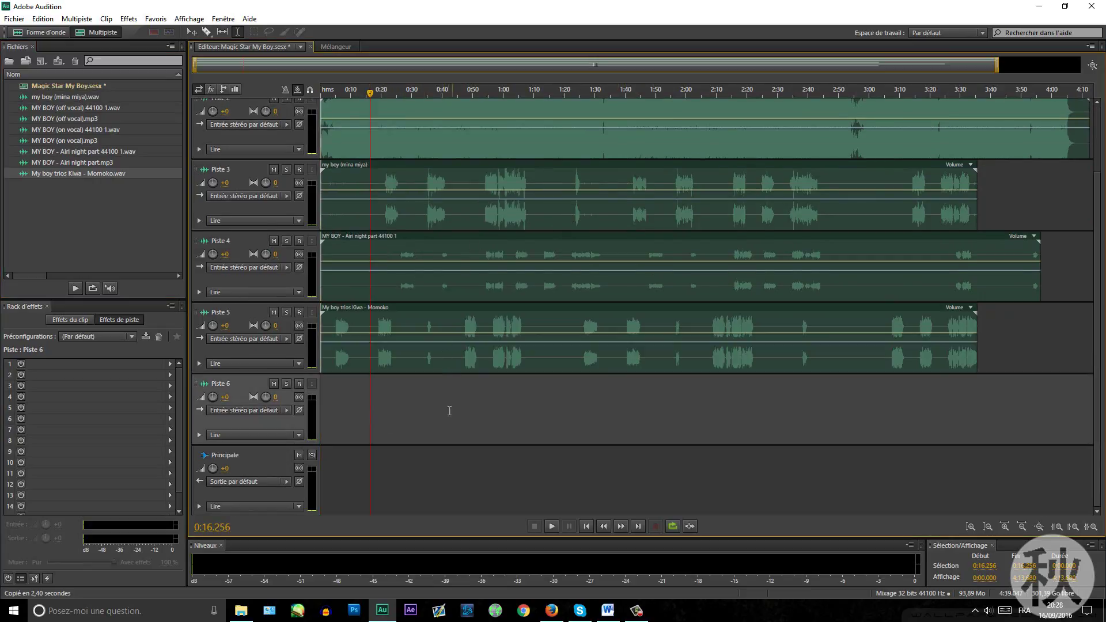
right_click(397, 424)
mouse_move(480, 477)
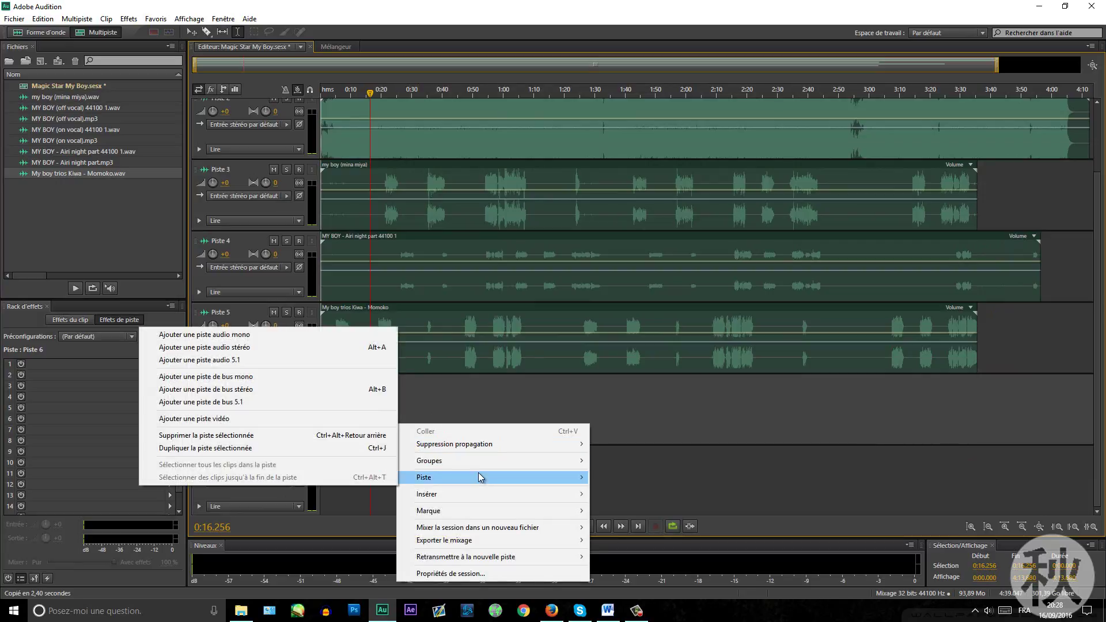
click(246, 439)
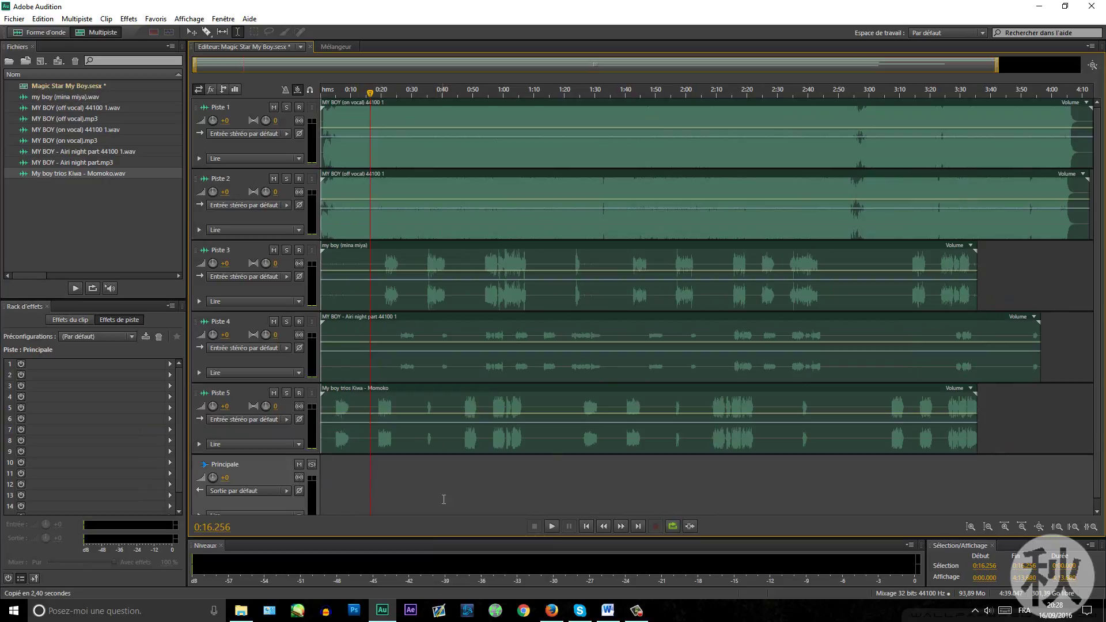
Examine the waveforms of the five tracks up close along the timeline, then return to the full session.
scroll(446, 327, up, 1)
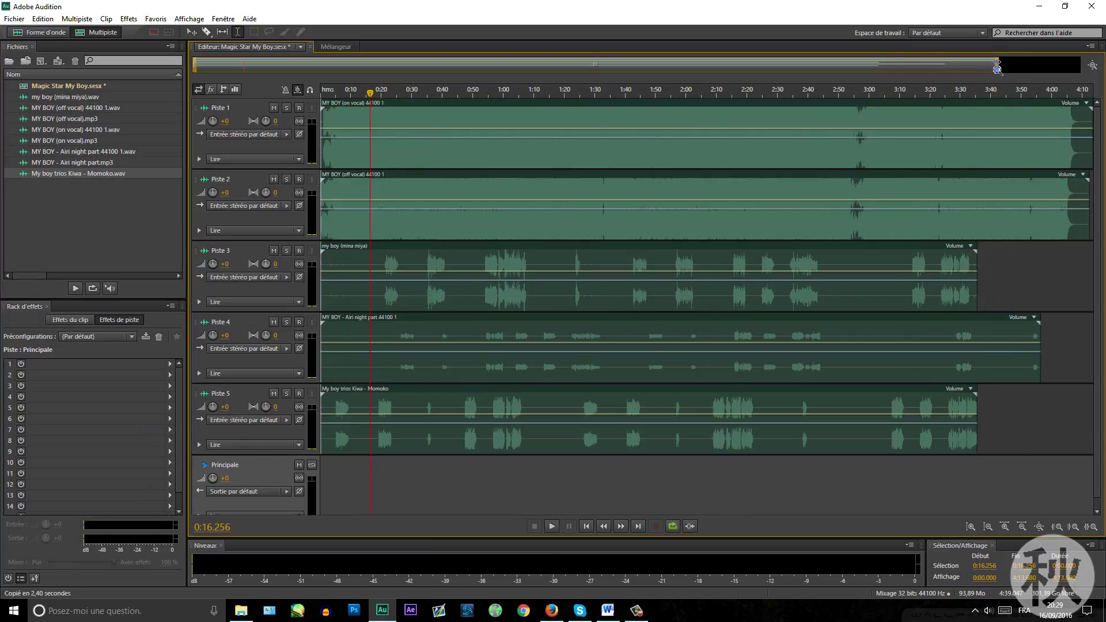
drag(997, 68, 385, 68)
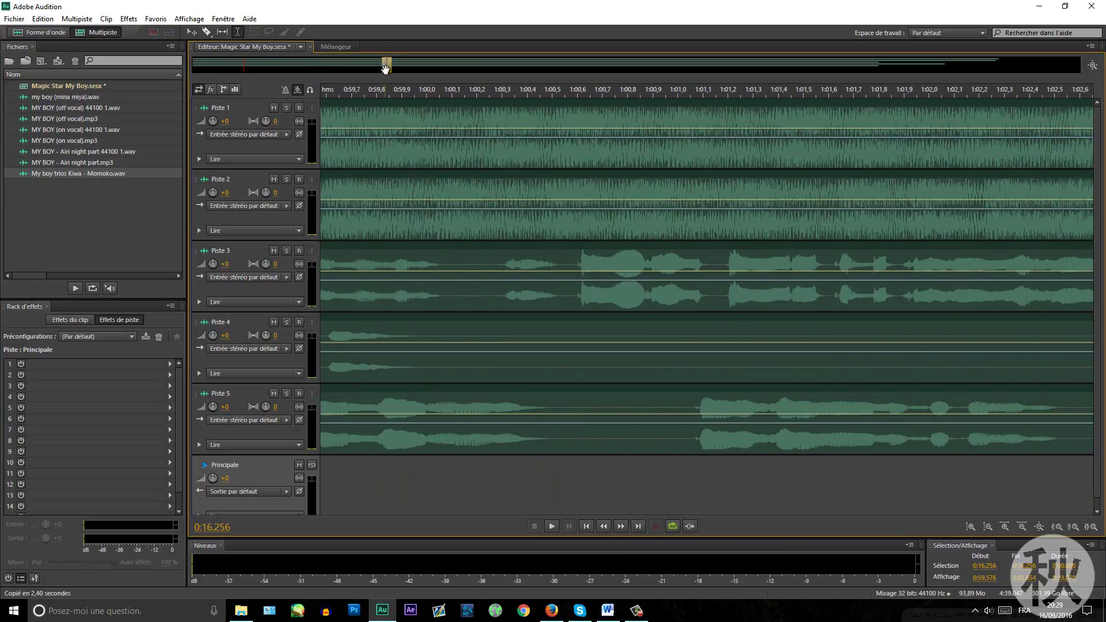
drag(384, 67, 227, 73)
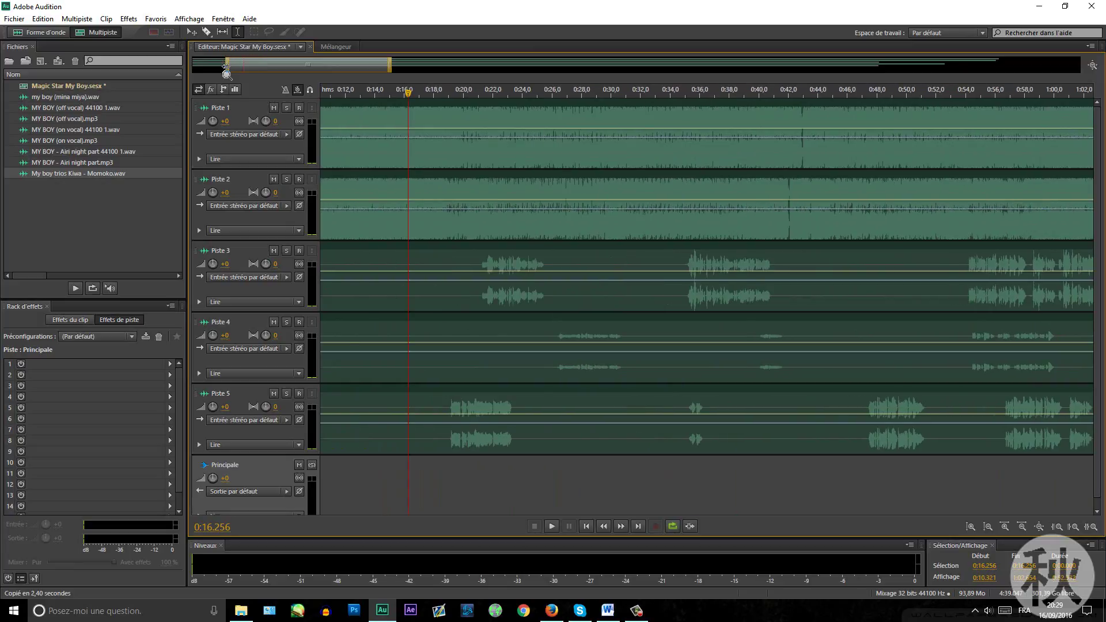
double_click(309, 66)
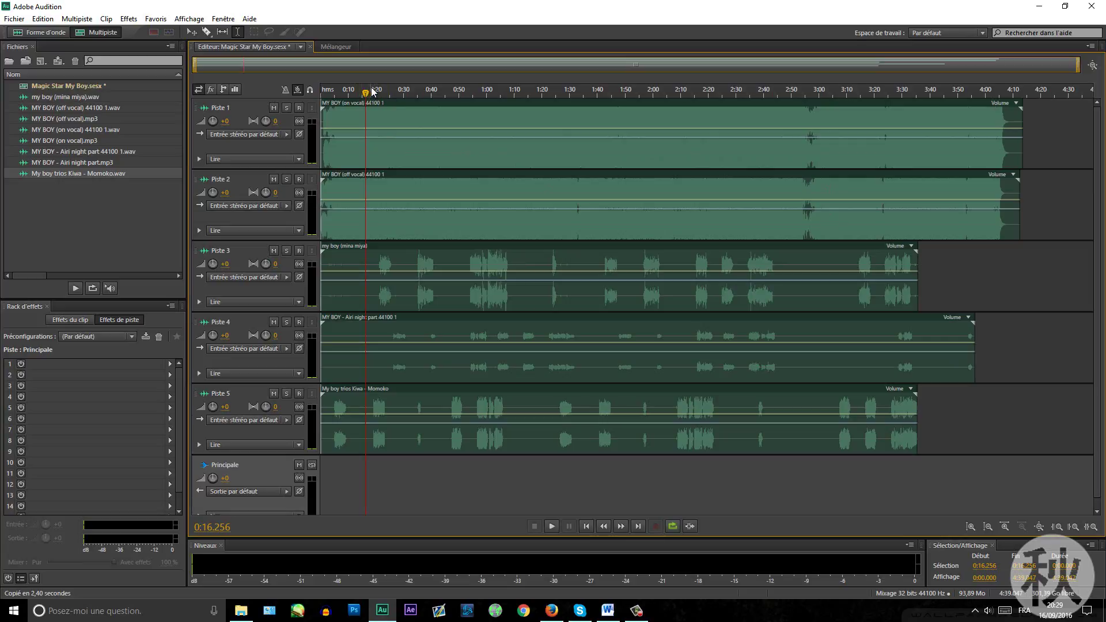
scroll(380, 88, up, 5)
scroll(379, 88, up, 5)
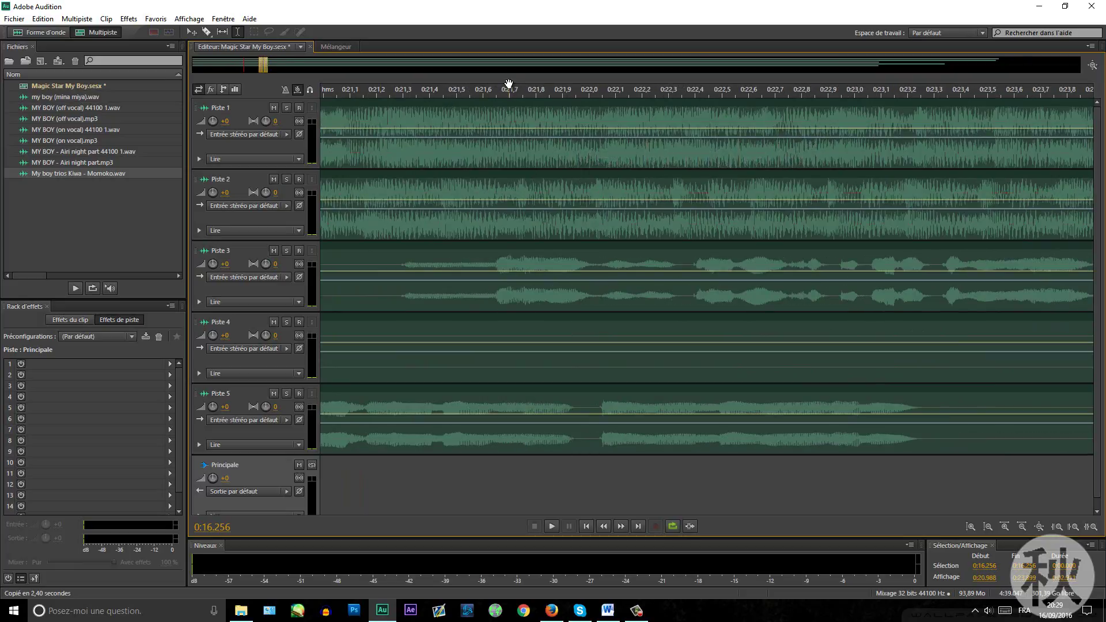
drag(509, 84, 304, 84)
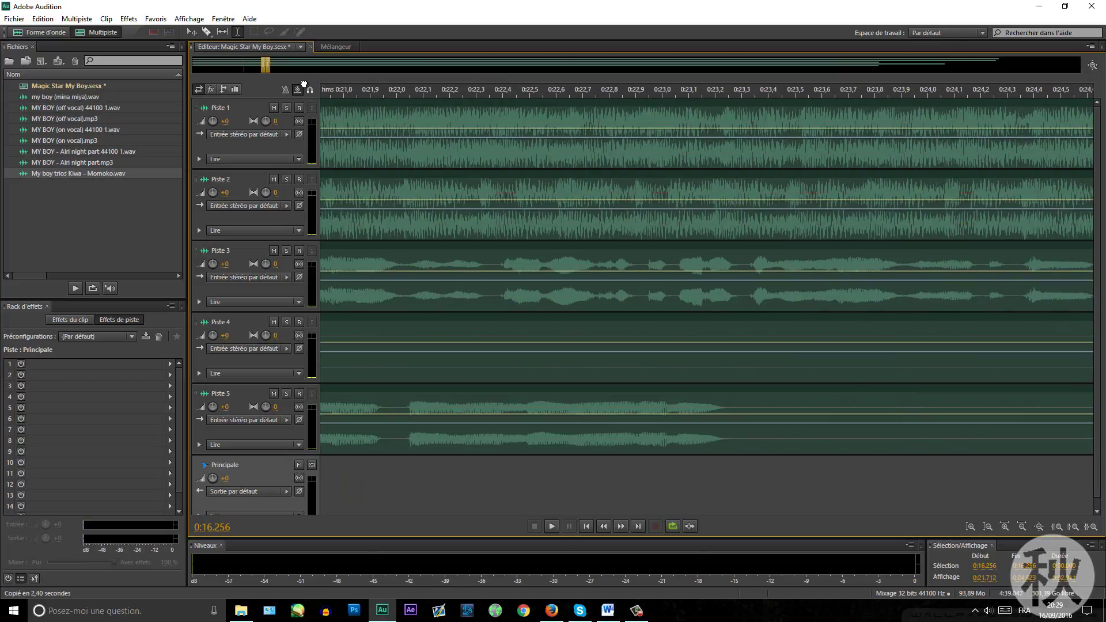
drag(617, 84, 342, 85)
drag(592, 87, 379, 82)
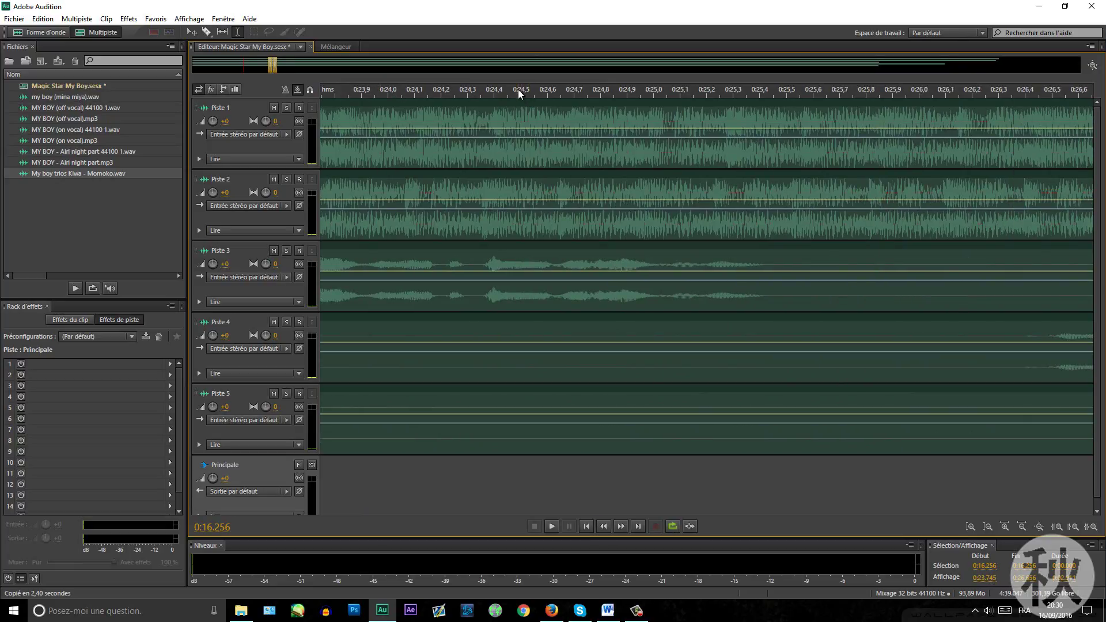
scroll(517, 89, down, 5)
scroll(517, 88, down, 8)
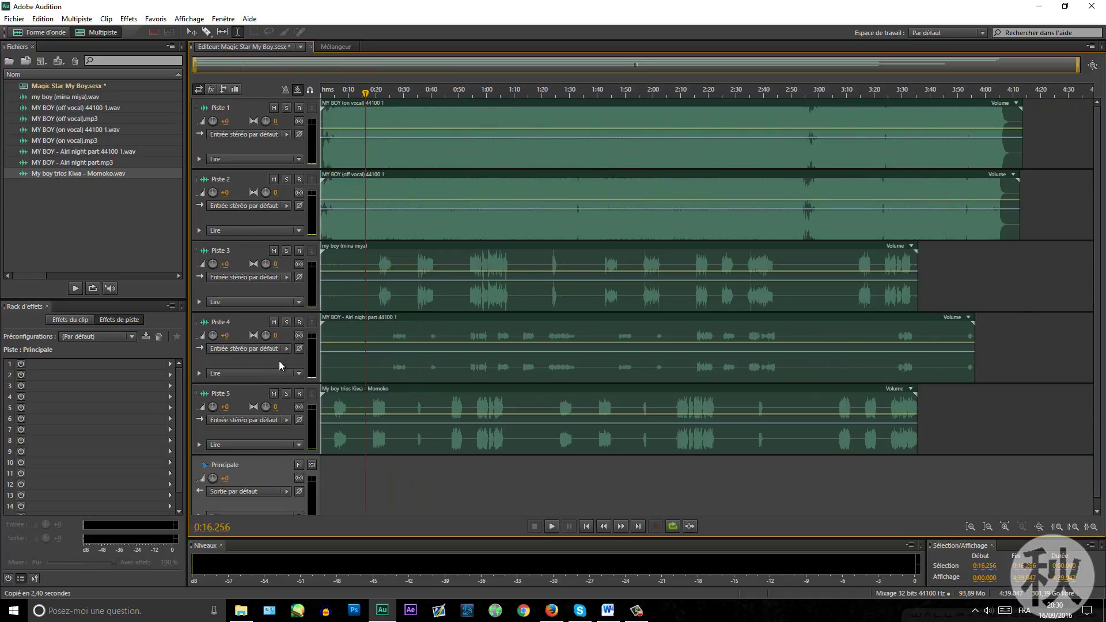
Reduce the track heights so that all five tracks and the Principale track fit in the editor.
scroll(260, 287, up, 8)
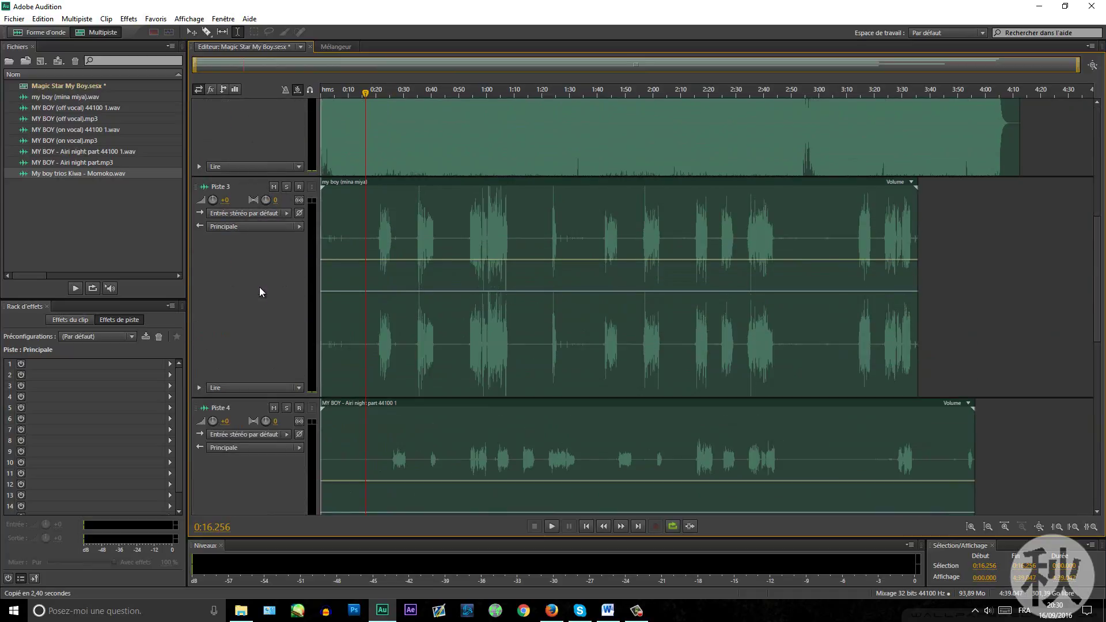
scroll(260, 285, down, 7)
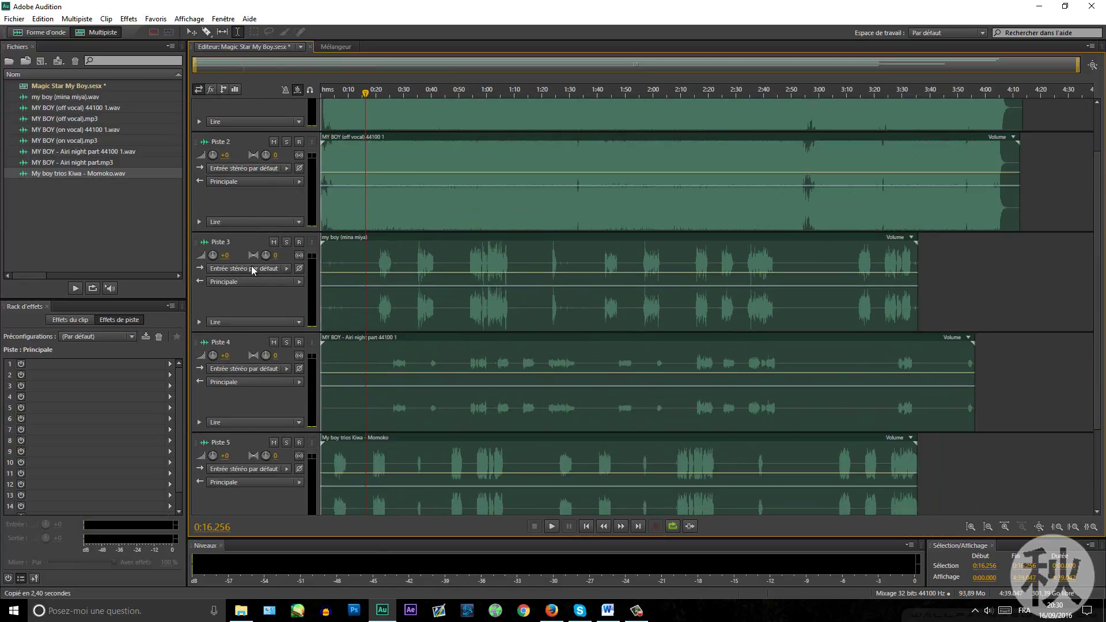
scroll(251, 286, up, 5)
scroll(251, 286, down, 8)
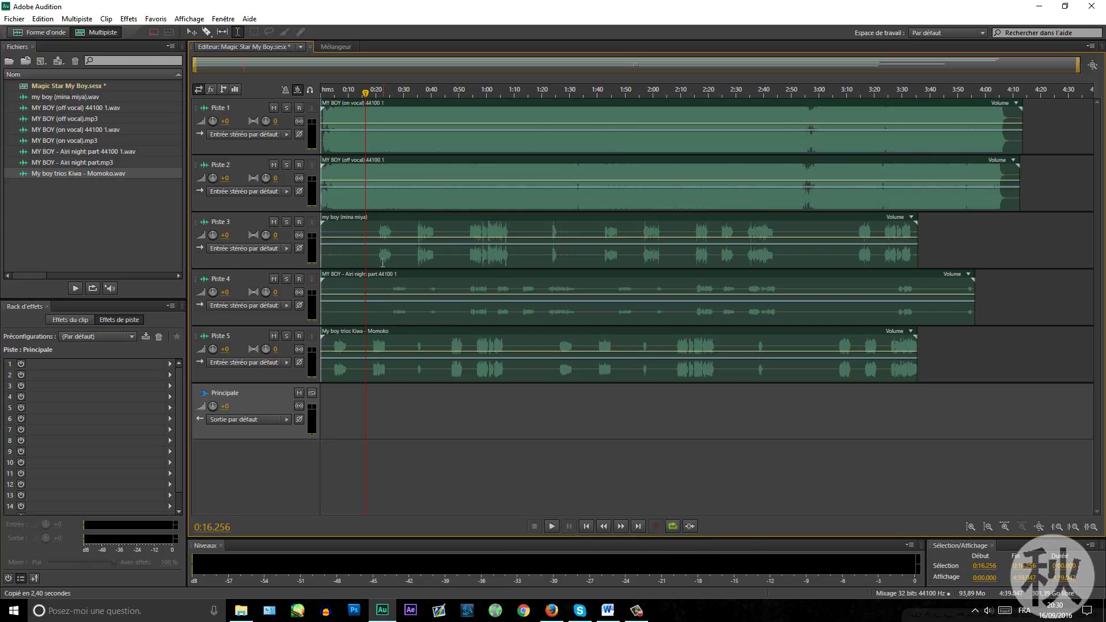
Select the span from about 0:13 to 0:16 on Piste 3, play the session briefly, and play again from 0:14.763.
mouse_move(377, 262)
mouse_down()
mouse_move(394, 263)
mouse_move(365, 256)
mouse_up()
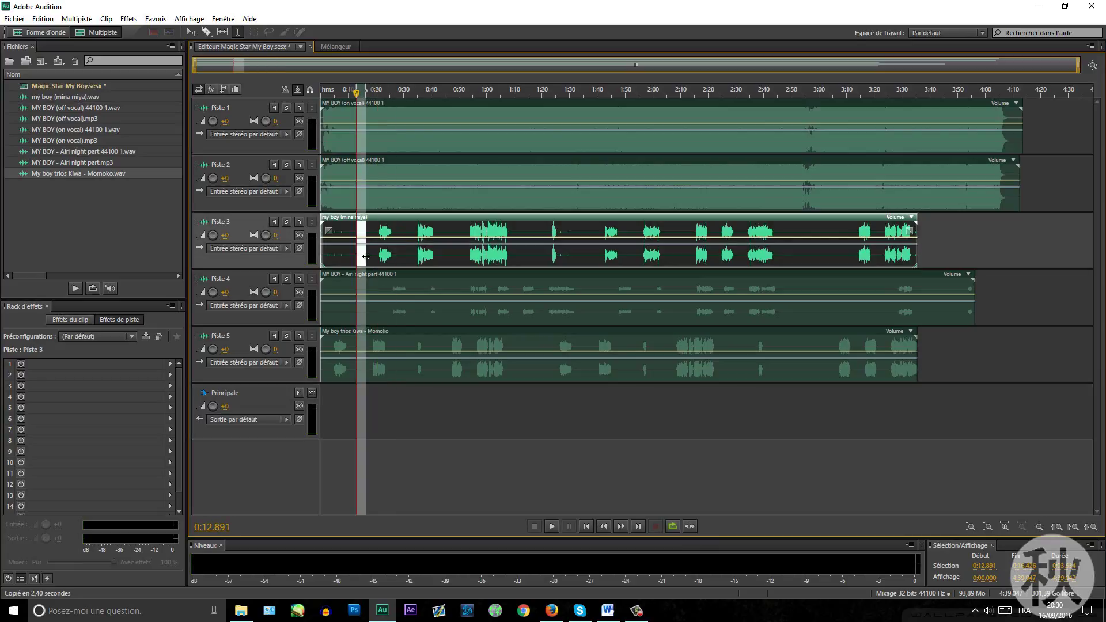
key(space)
key(space)
click(361, 260)
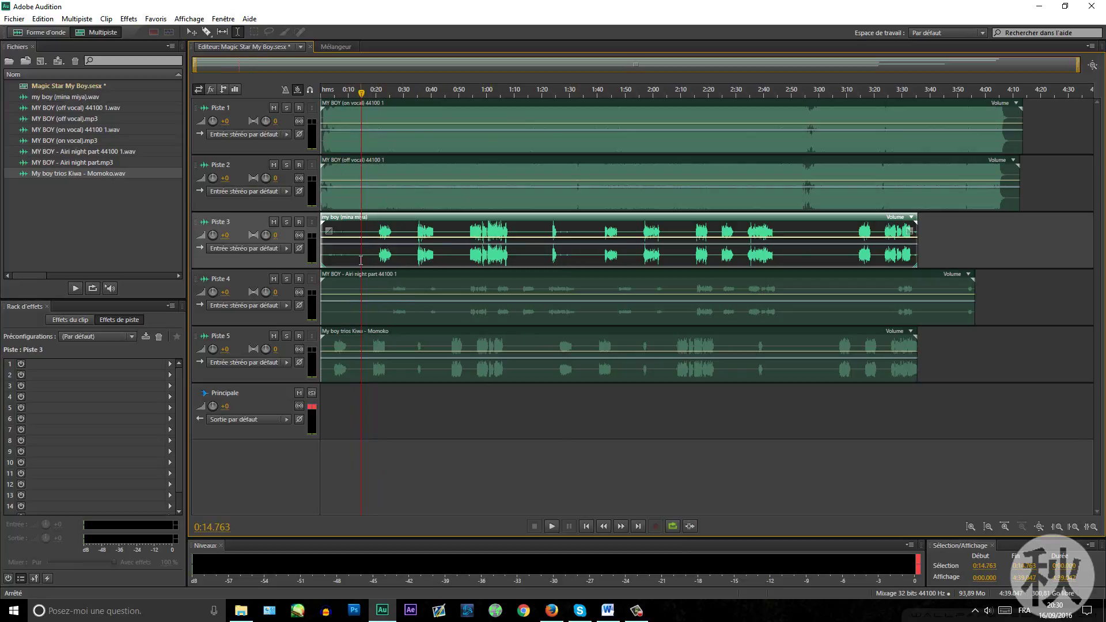
click(551, 526)
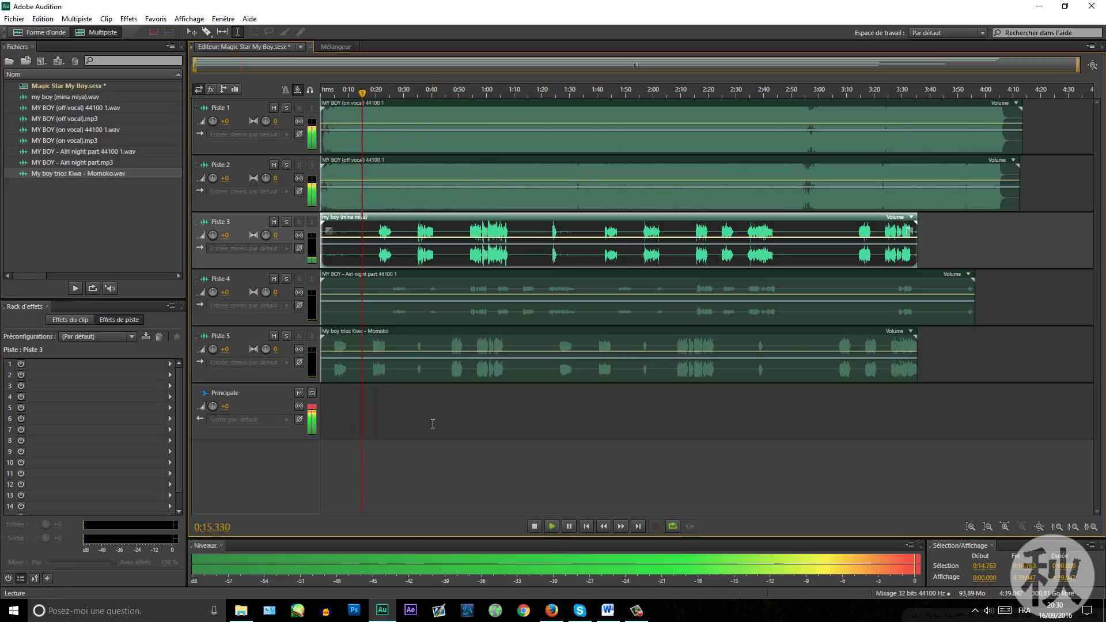
key(space)
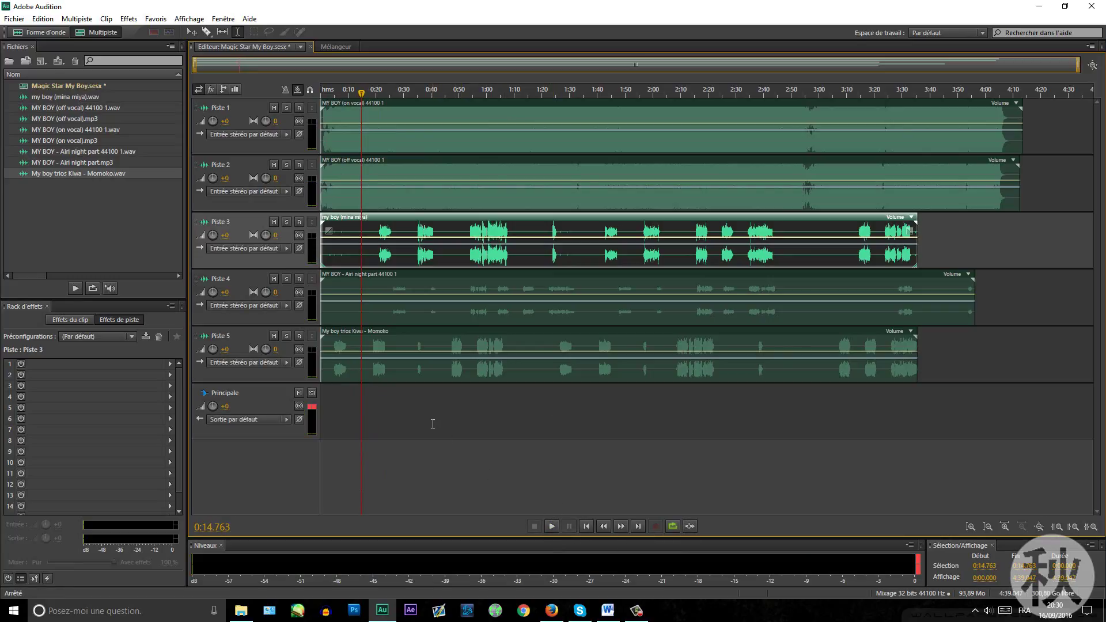
Scrub the playhead along the timeline and place it at 0:24.328.
drag(361, 92, 653, 110)
click(404, 94)
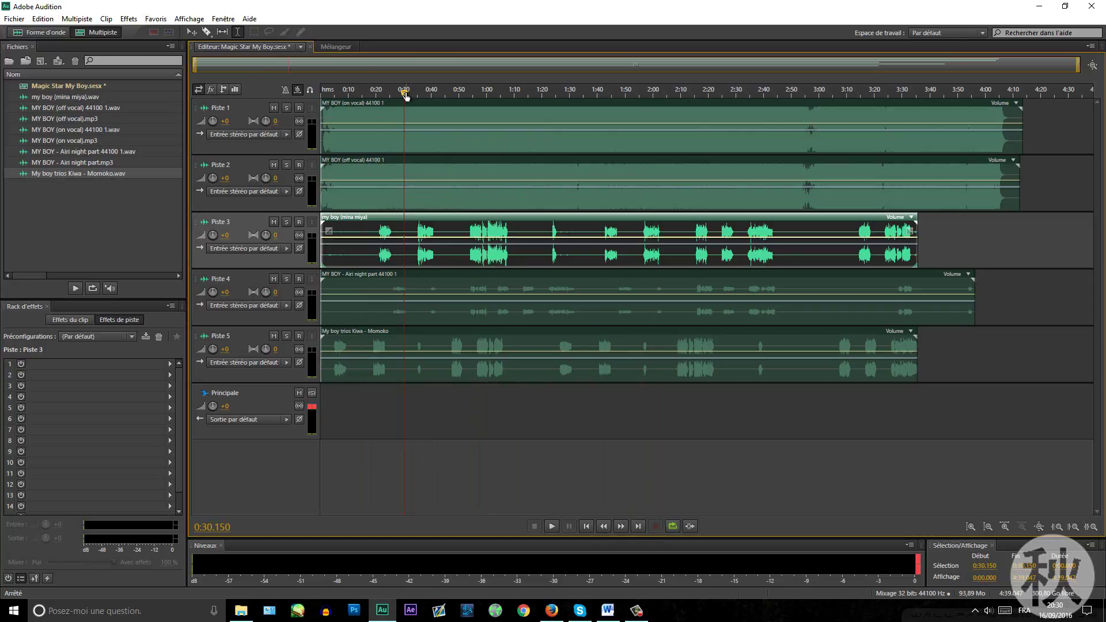
drag(405, 92, 388, 101)
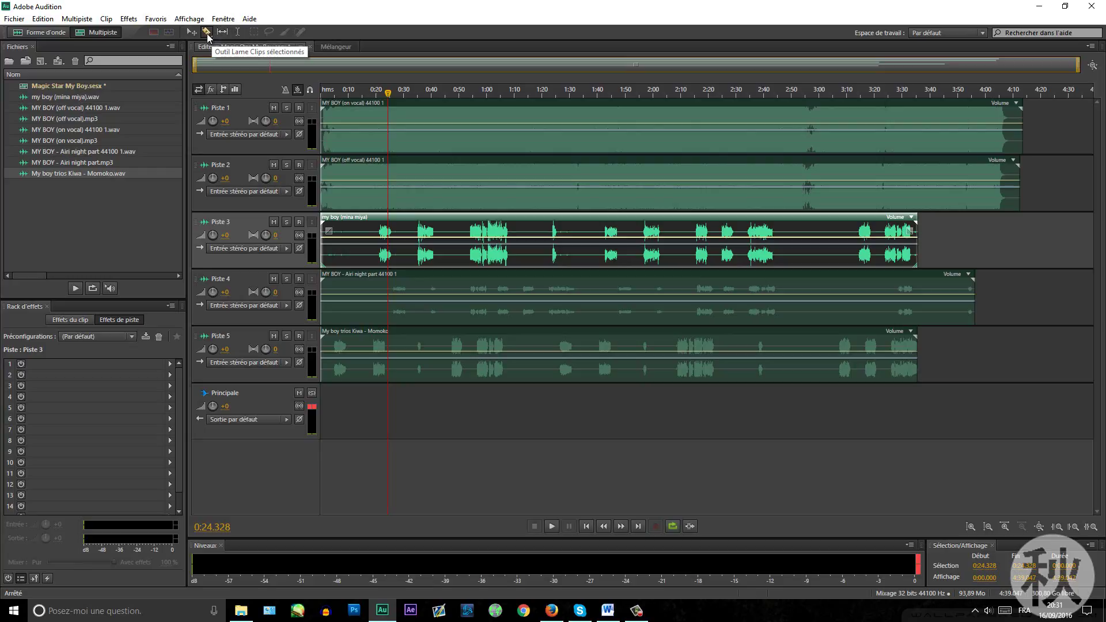
Try shifting the Piste 3 vocal clip so it starts at about 0:35, and undo the move.
scroll(343, 92, up, 9)
scroll(257, 240, up, 2)
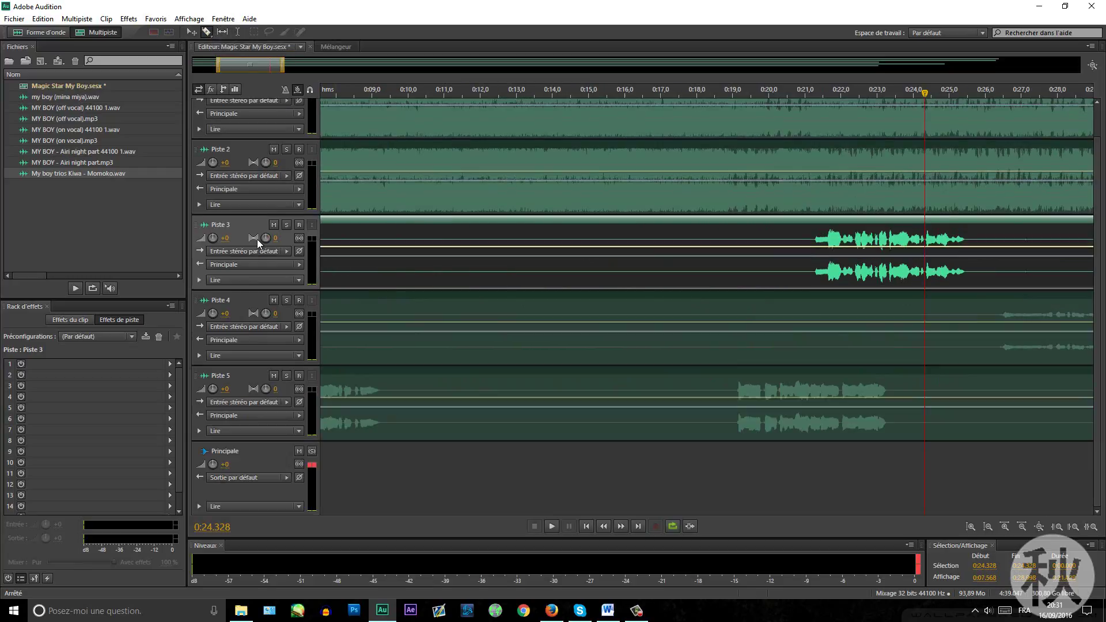
scroll(348, 104, down, 9)
scroll(341, 222, down, 2)
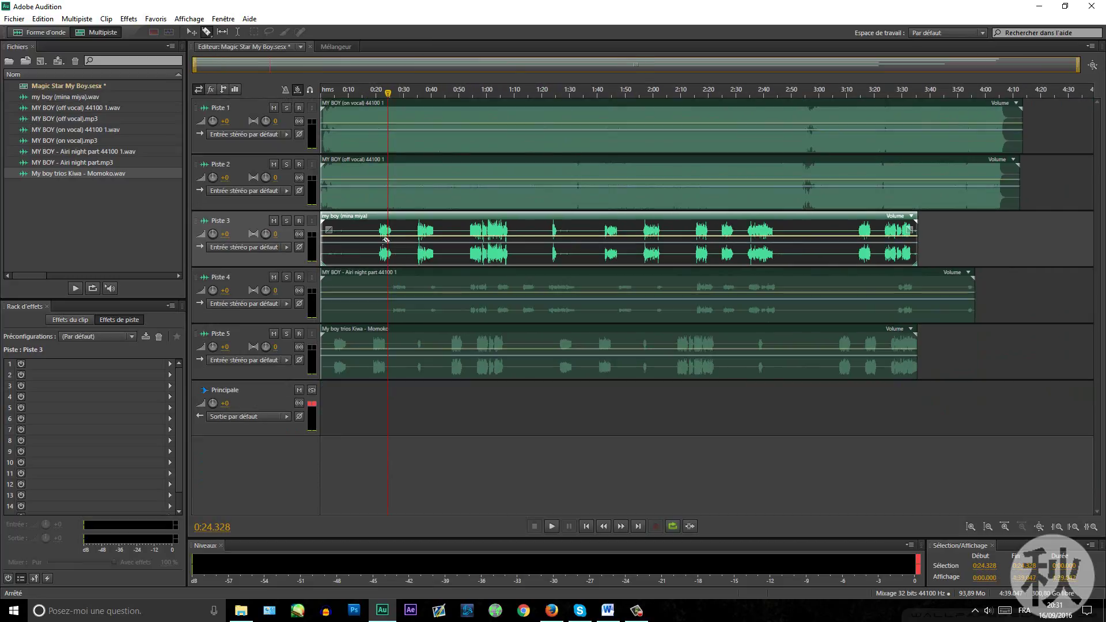
drag(342, 221, 441, 222)
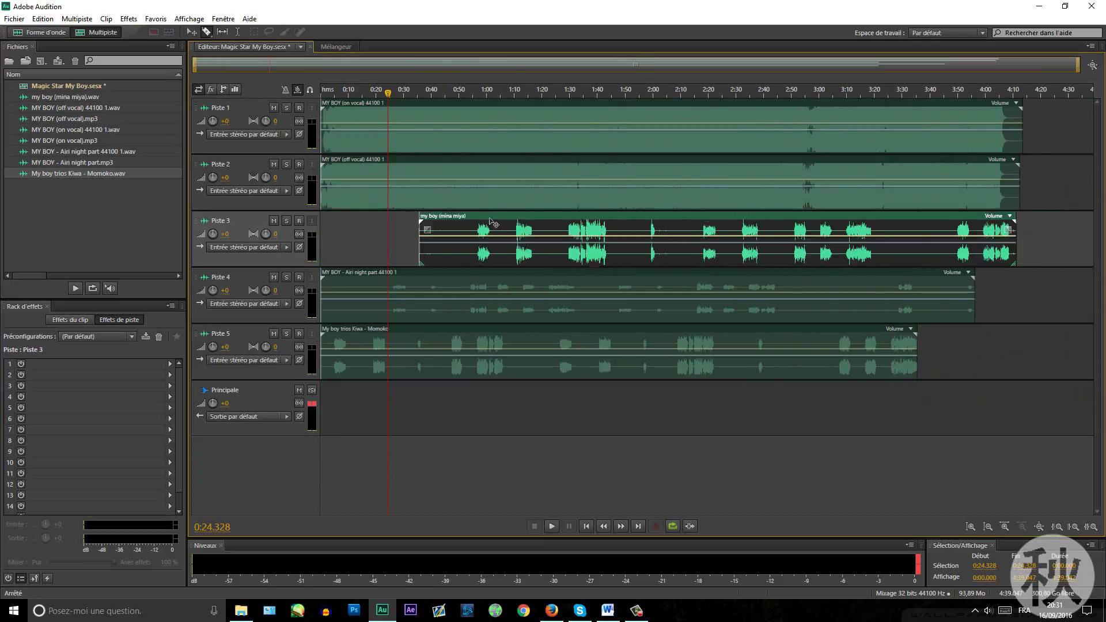
key(ctrl+z)
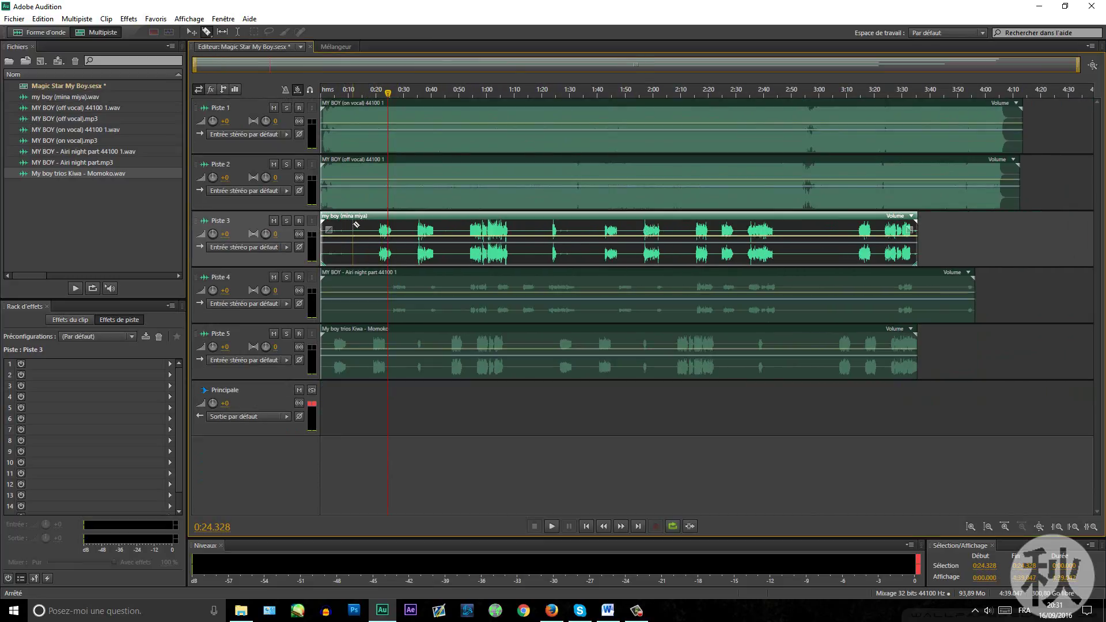
Split the Piste 3 vocal clip at about 0:12 with the Razor tool and select the longer second part.
click(353, 222)
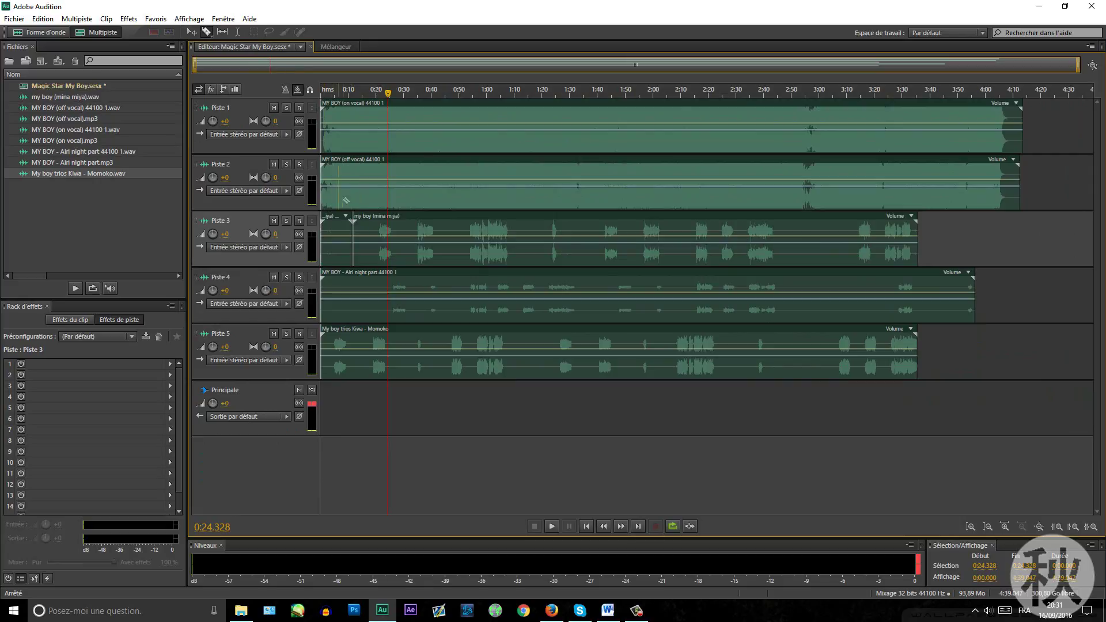
mouse_move(375, 219)
mouse_down()
mouse_move(509, 222)
mouse_move(330, 224)
mouse_move(396, 220)
mouse_up()
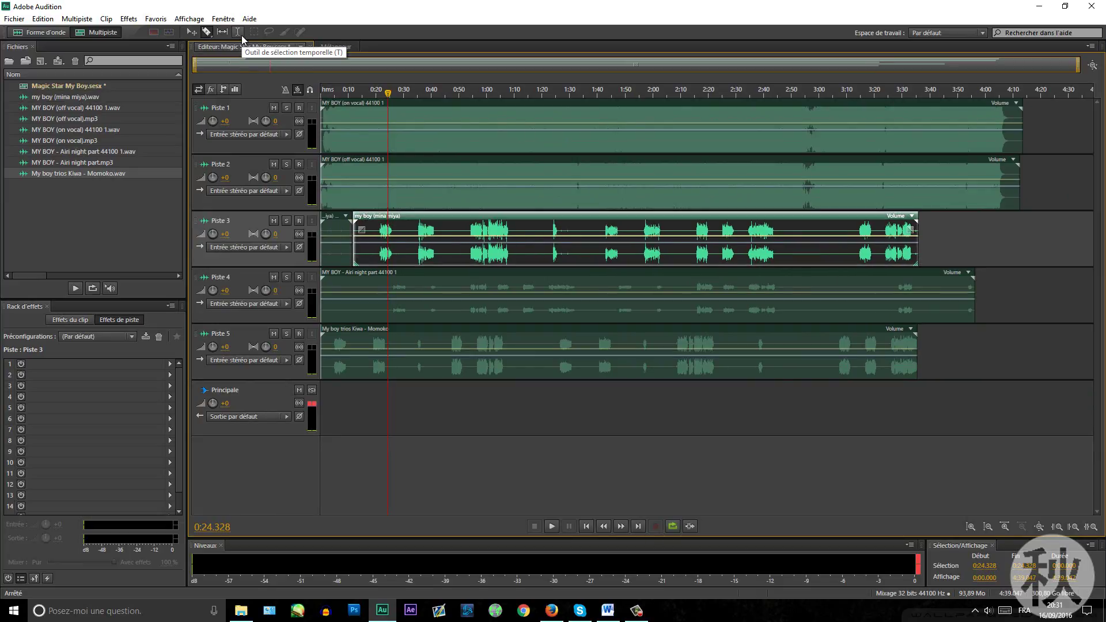
With the Time Selection tool, position the playhead at several points along the Piste 3 clip, ending at 1:16.935.
click(238, 32)
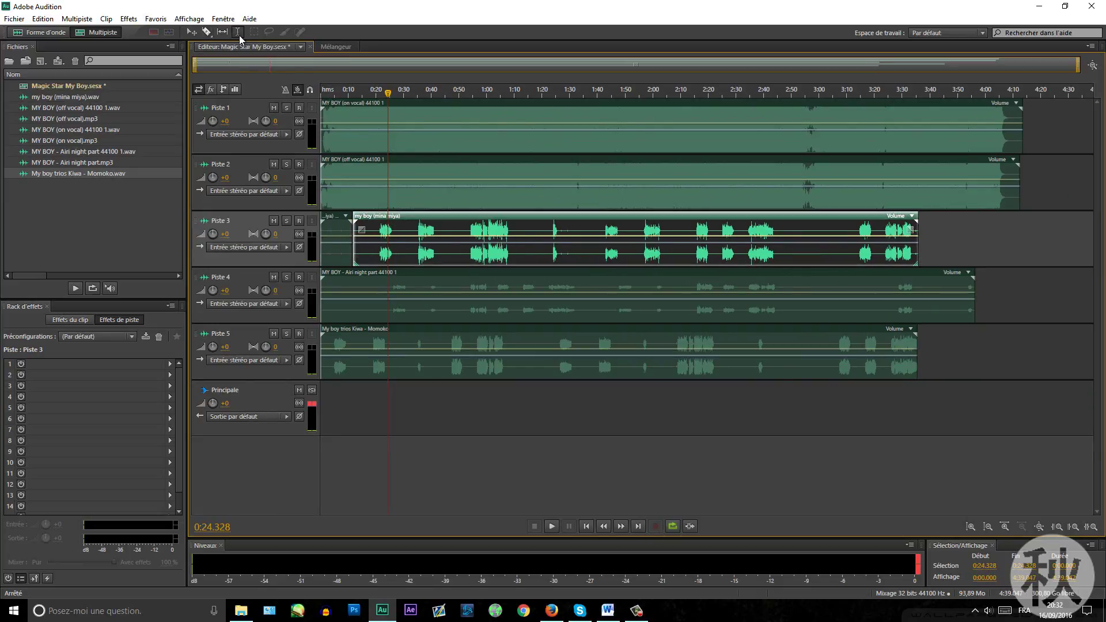
drag(421, 250, 444, 250)
click(478, 253)
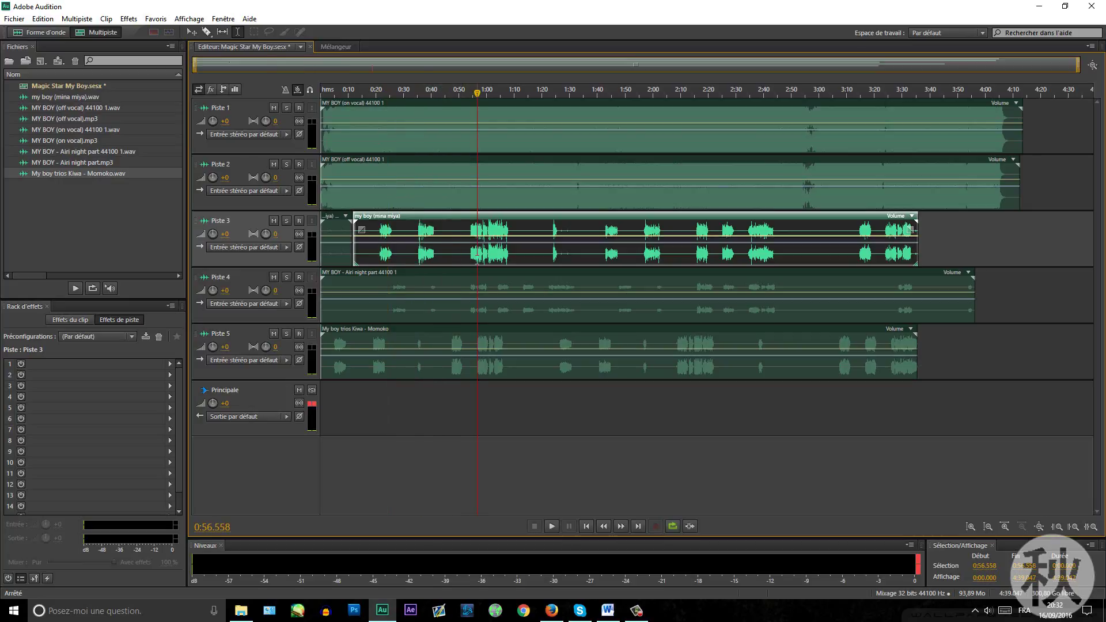
click(515, 253)
click(548, 254)
click(478, 254)
click(415, 254)
click(399, 254)
click(374, 254)
click(534, 254)
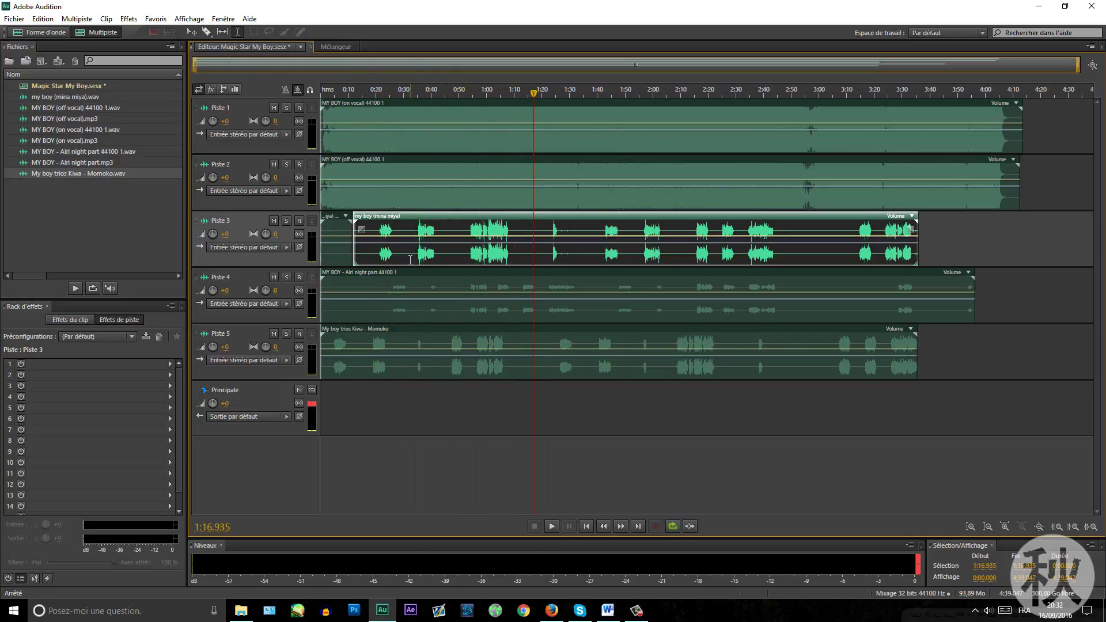